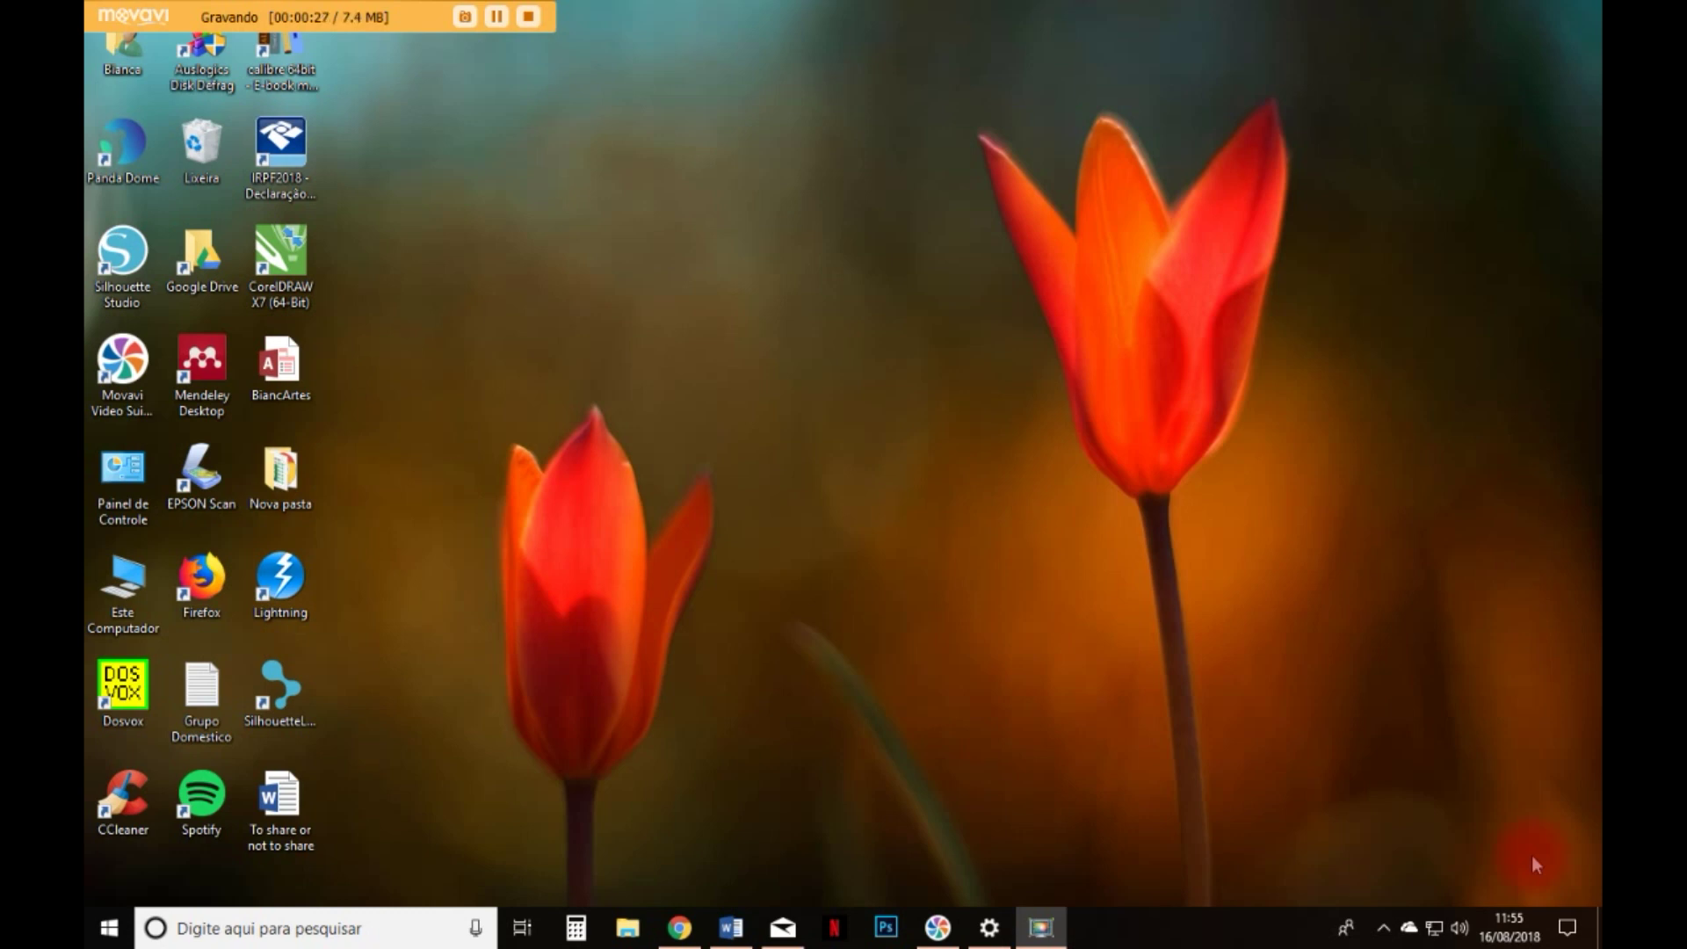
- Open Windows Settings (Configurações) from the Start menu
key(super)
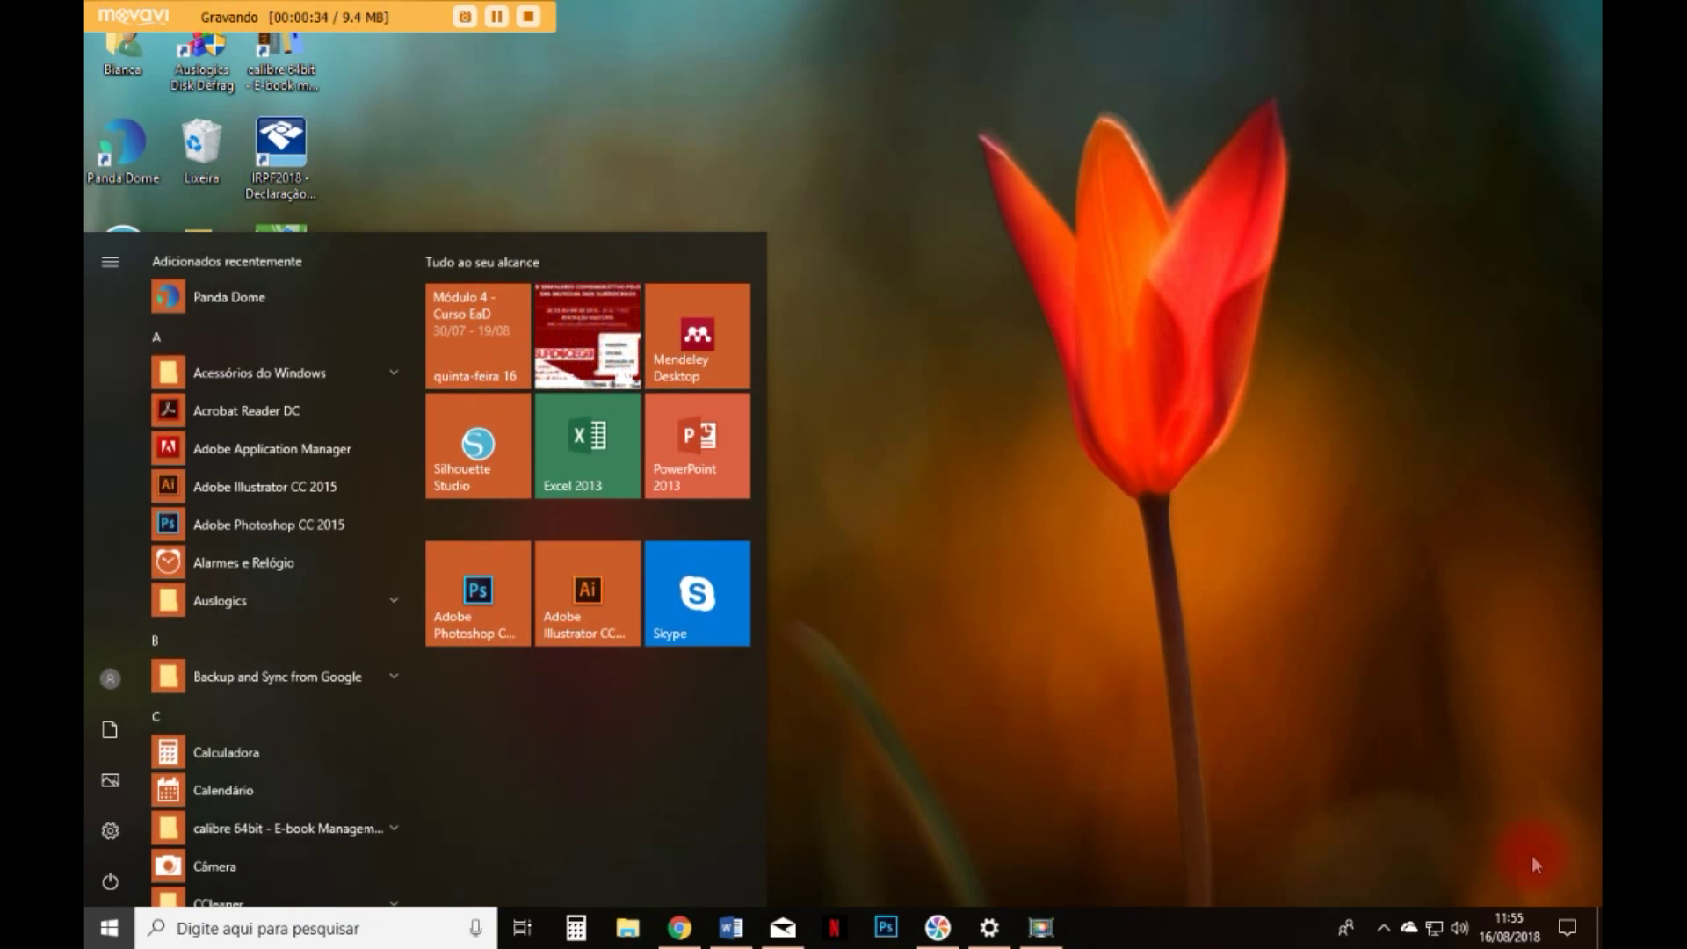
key(Tab)
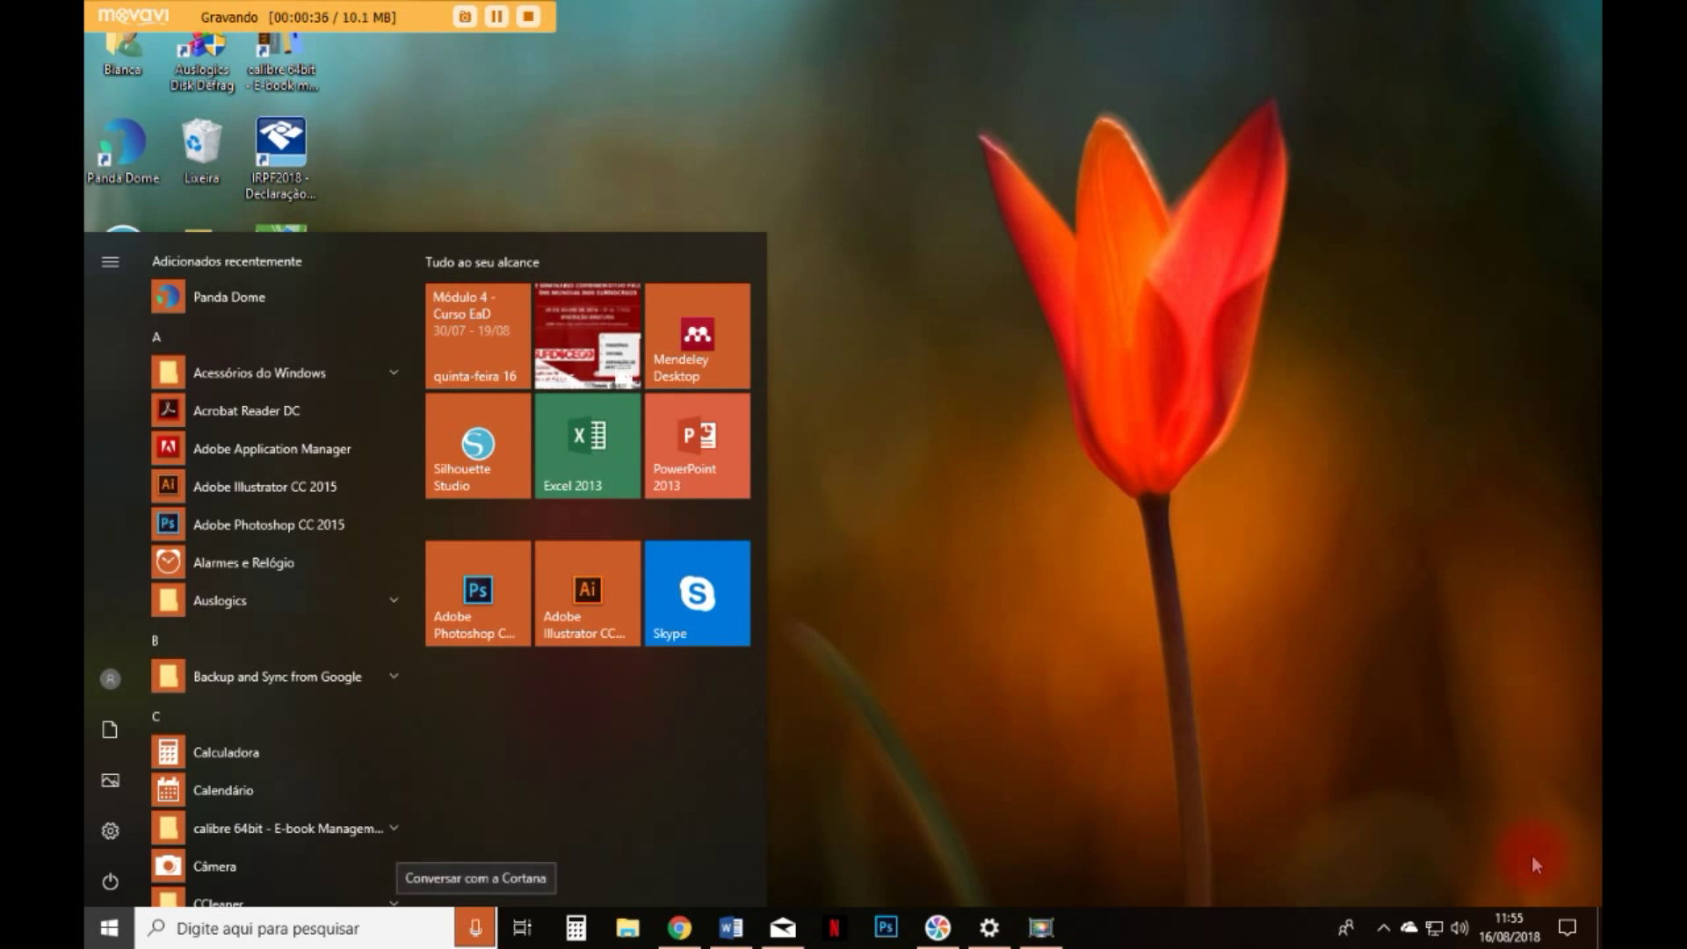
key(Tab)
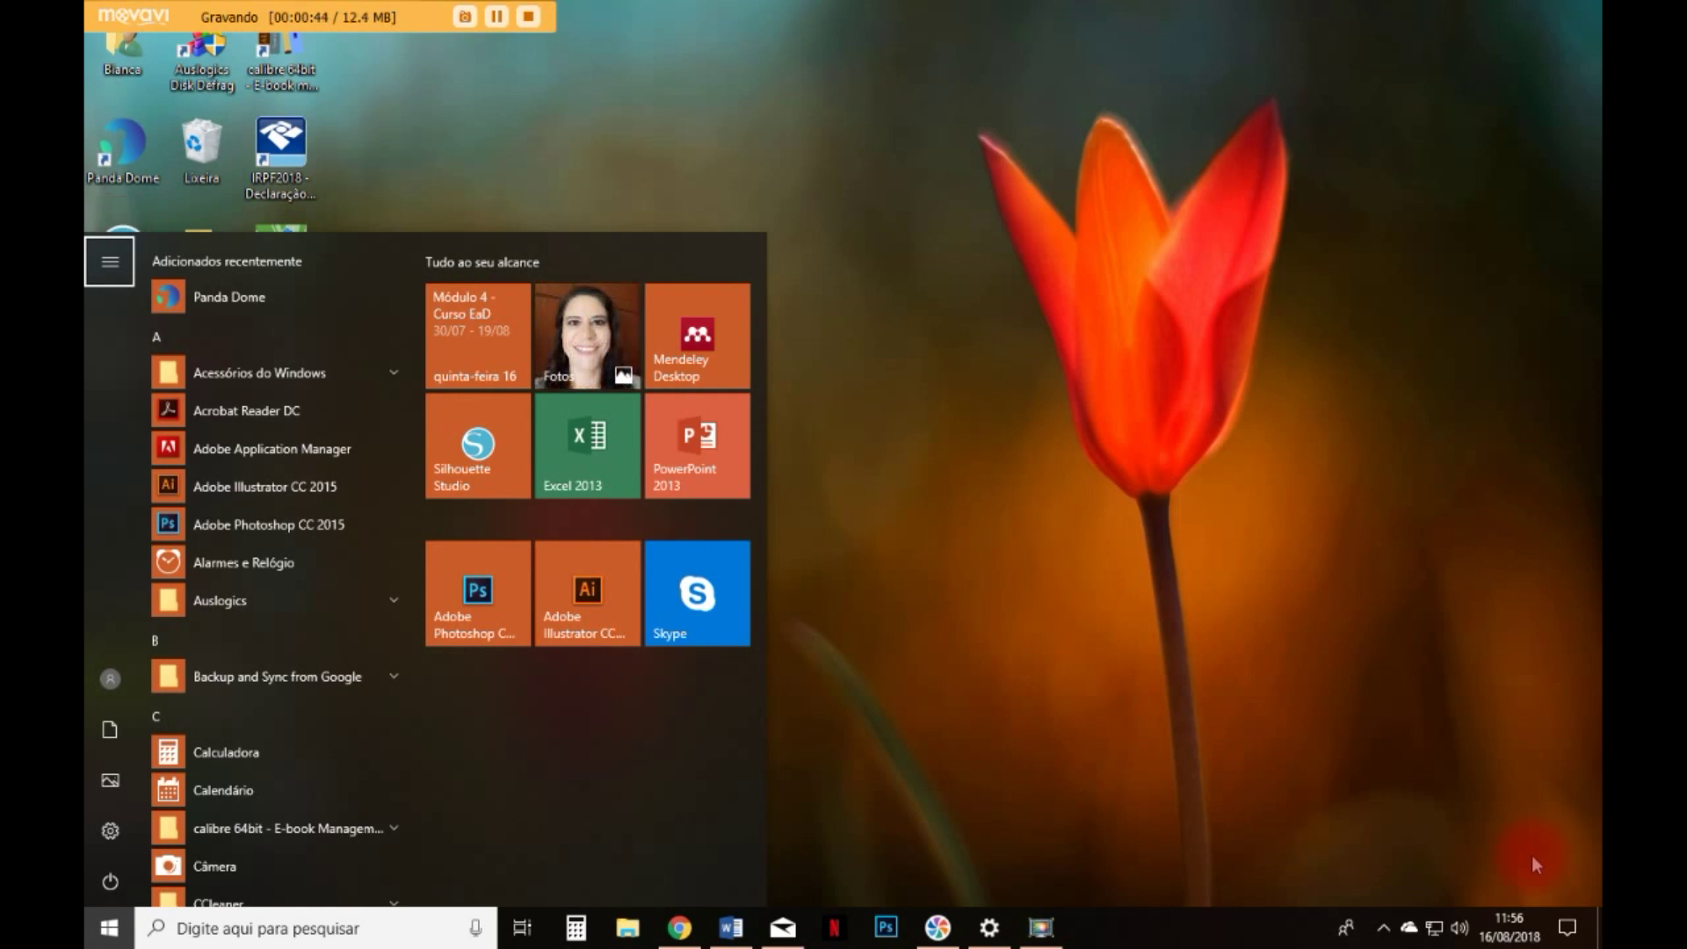
key(Down)
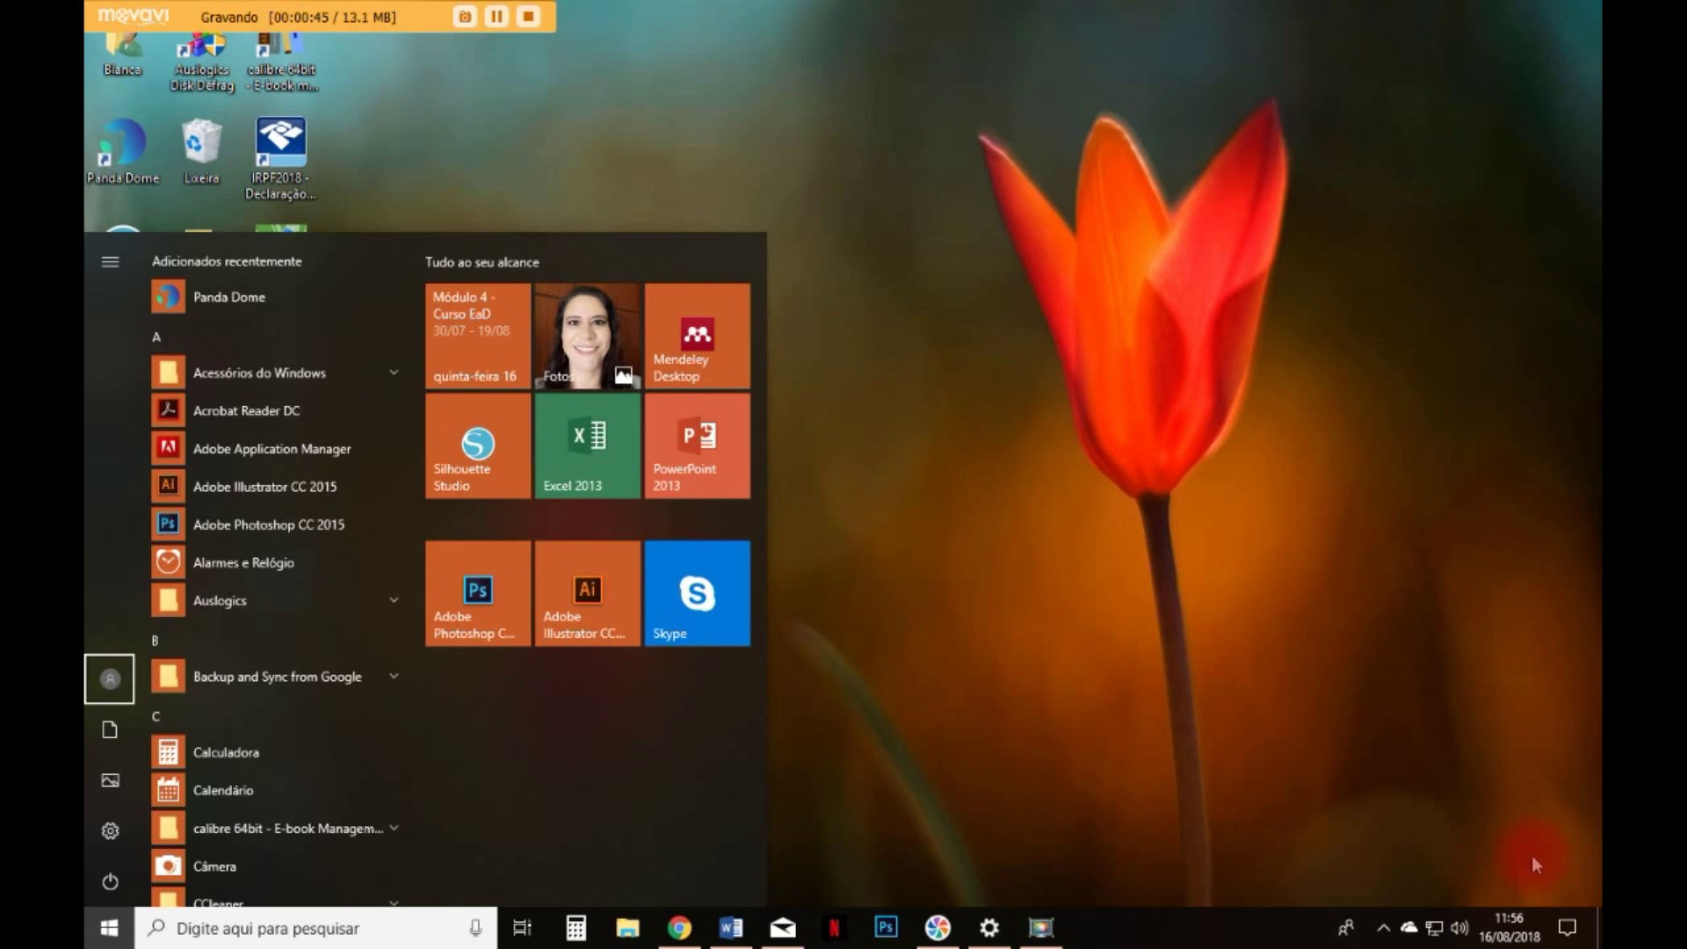
key(Down)
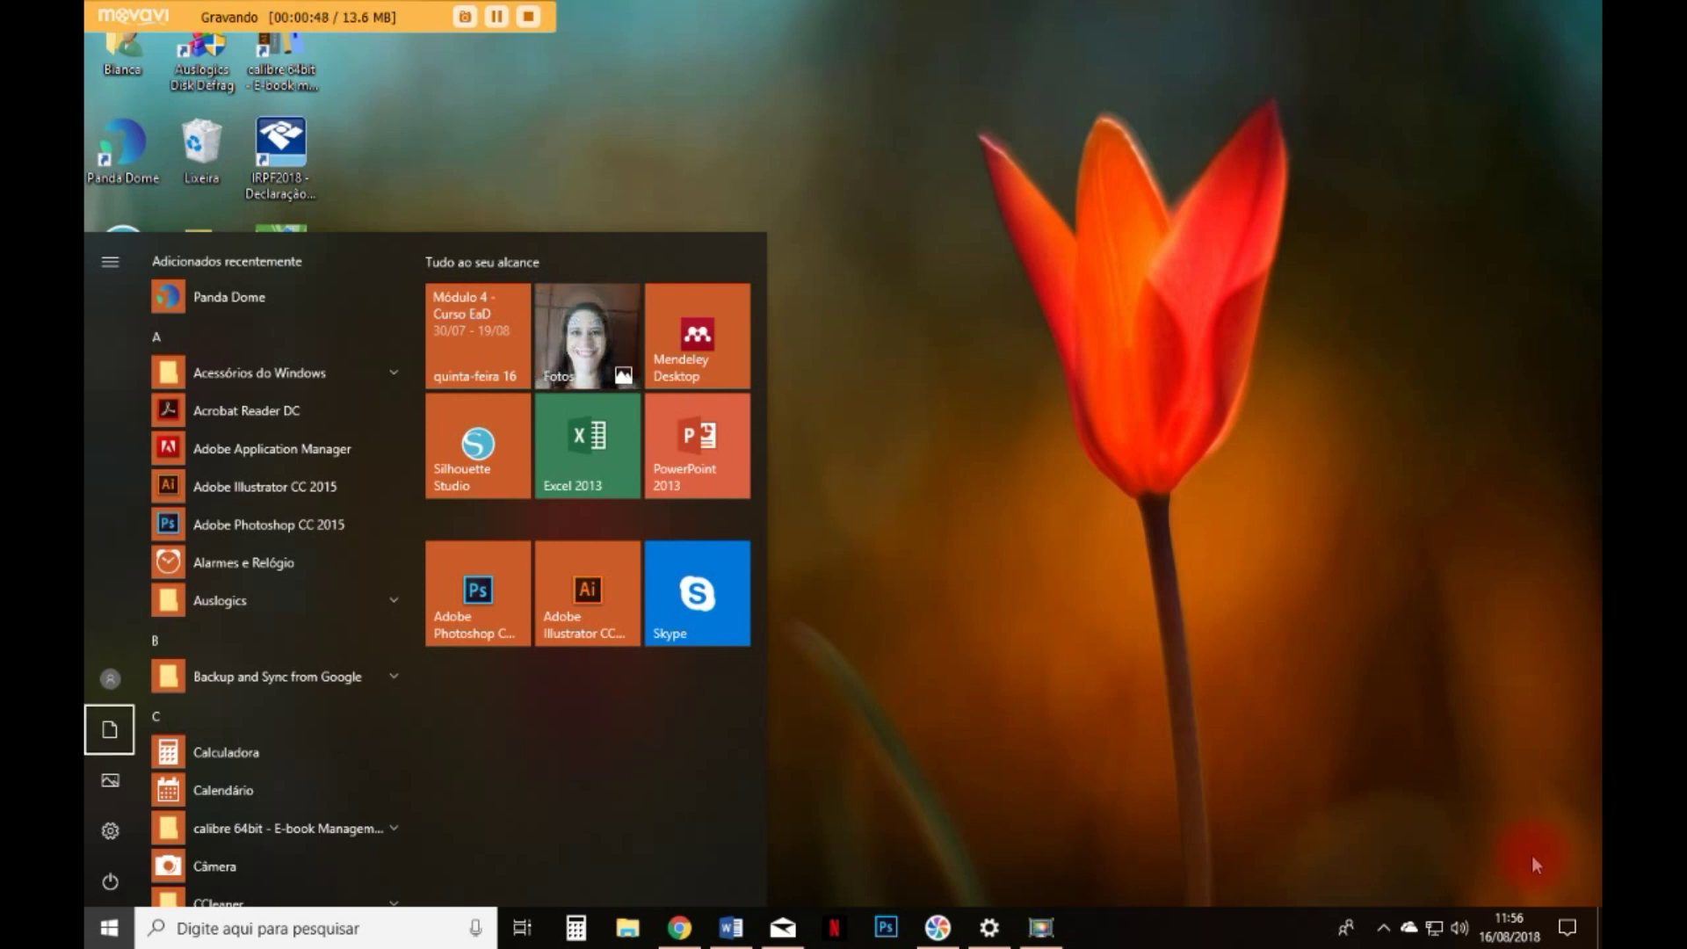
key(Down)
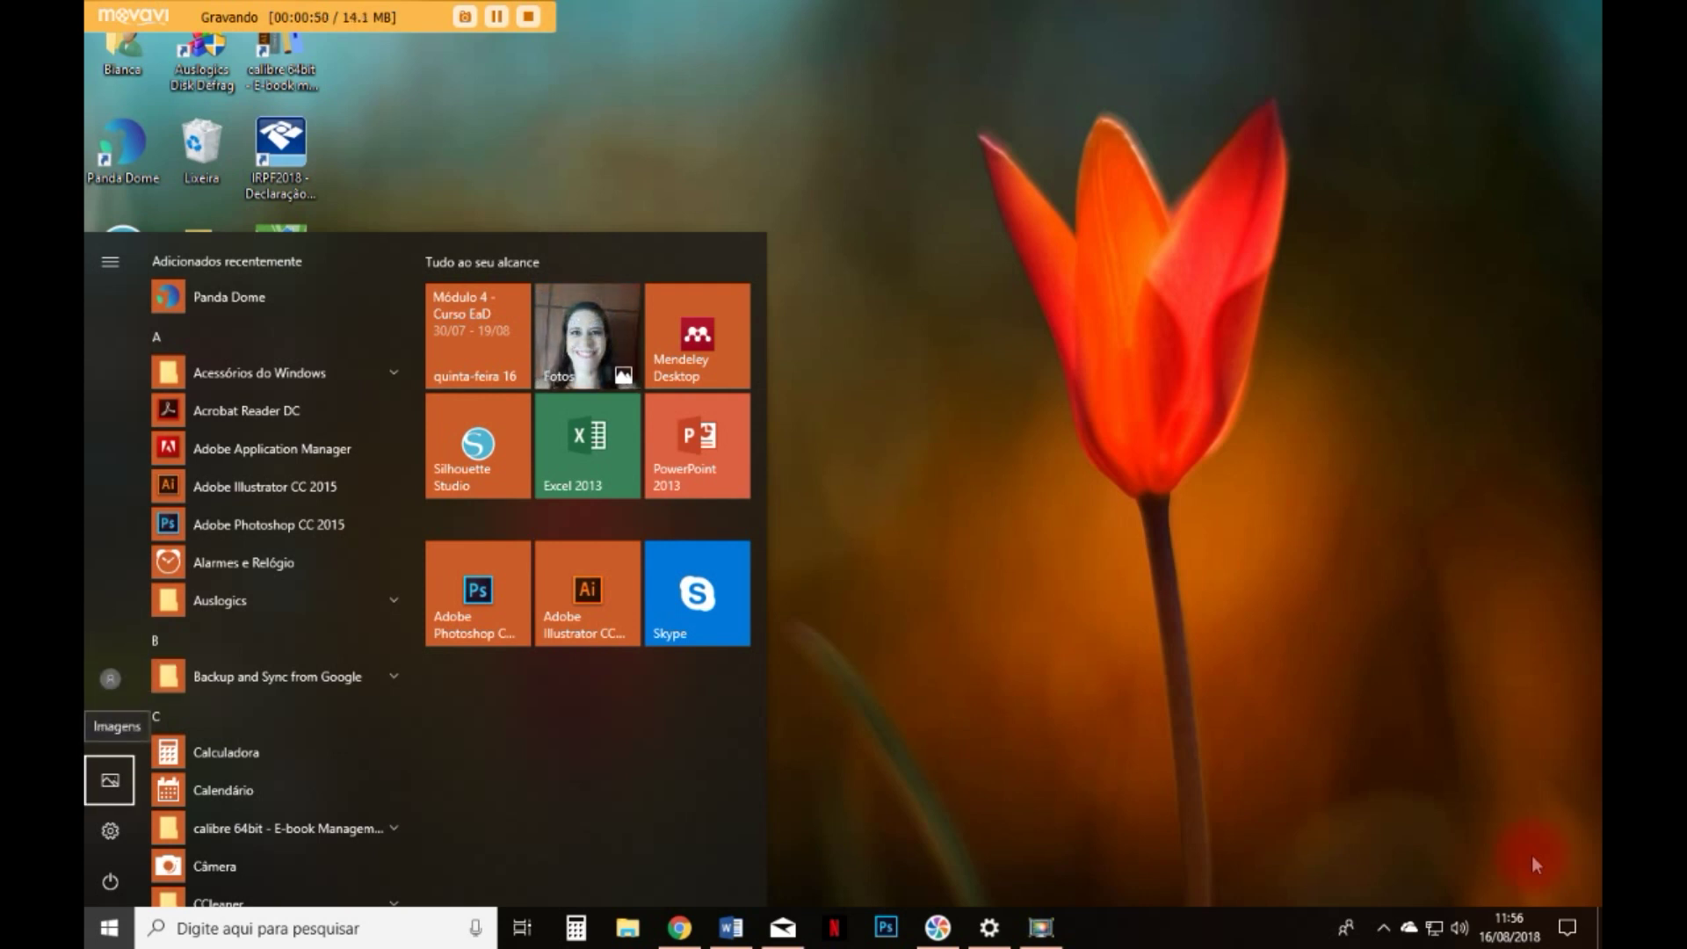
key(Down)
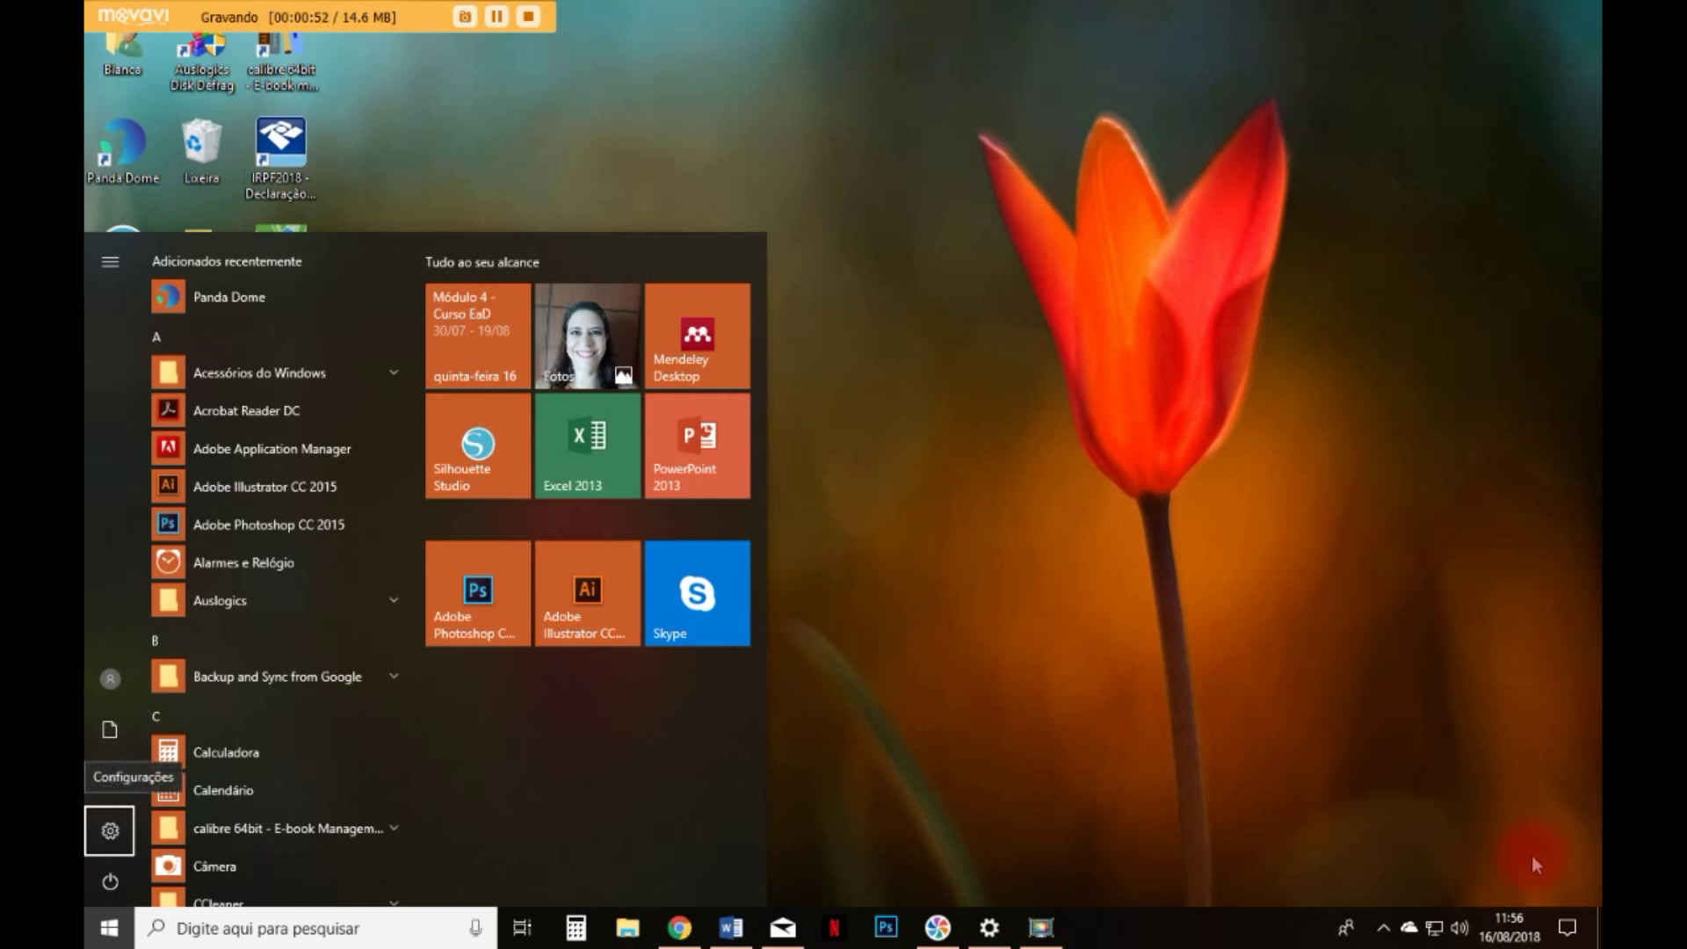
key(Return)
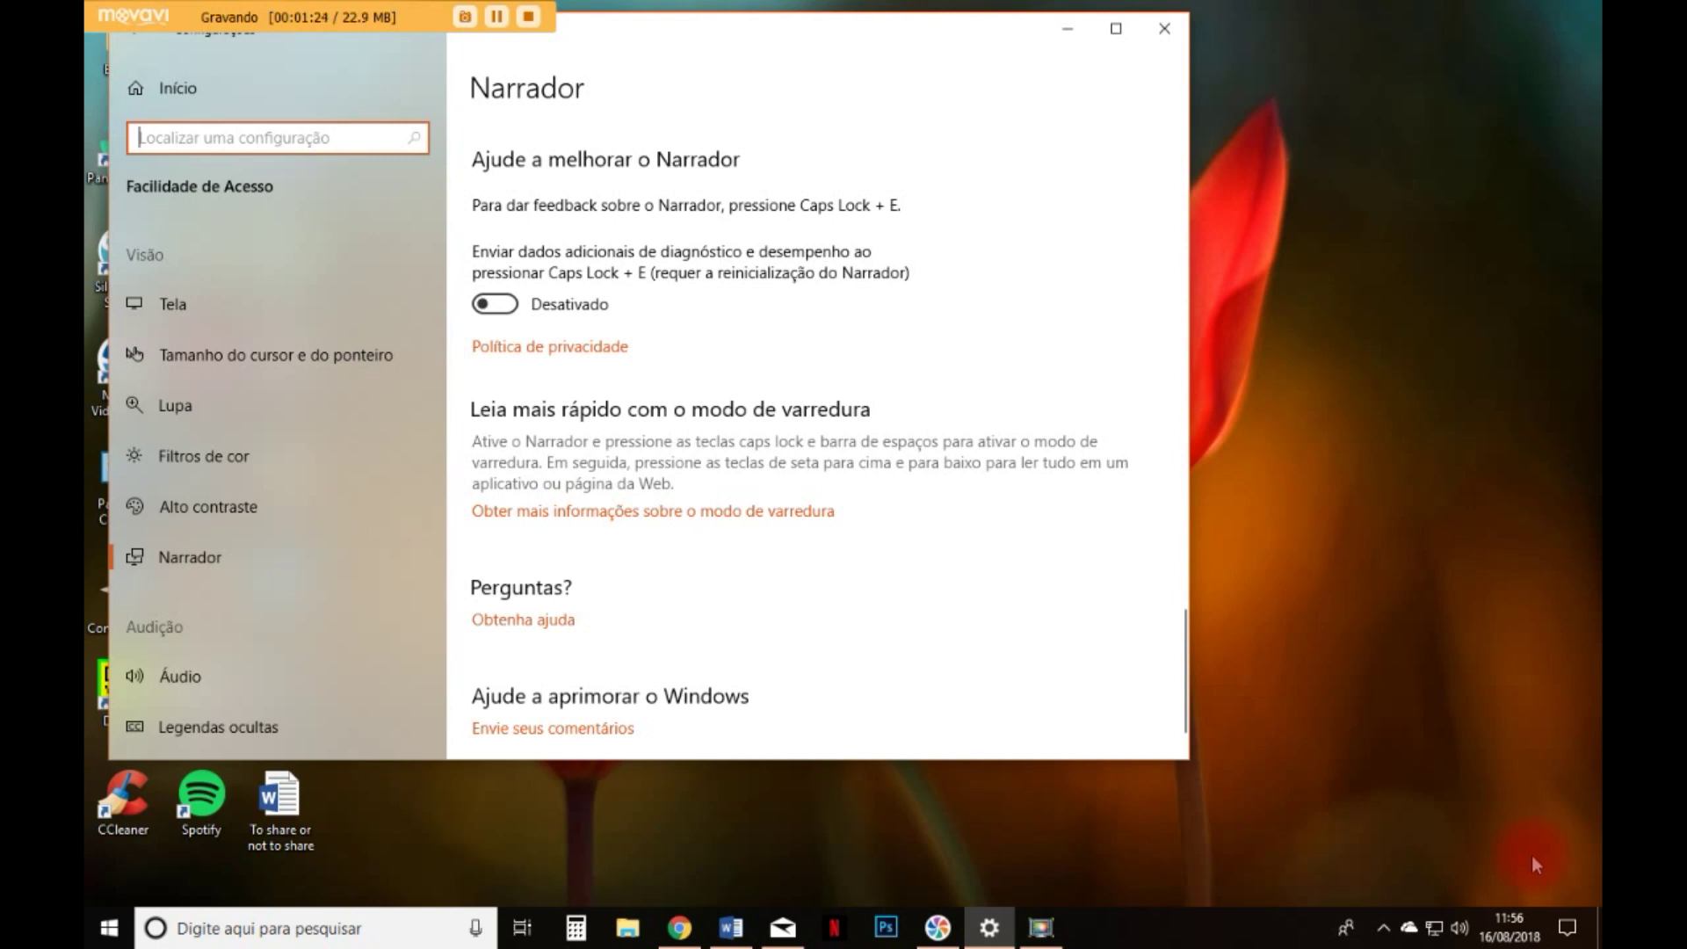
- Examine the Narrator's shortcut, startup and sync options, along with its voice selection, speed and density settings
key(Tab)
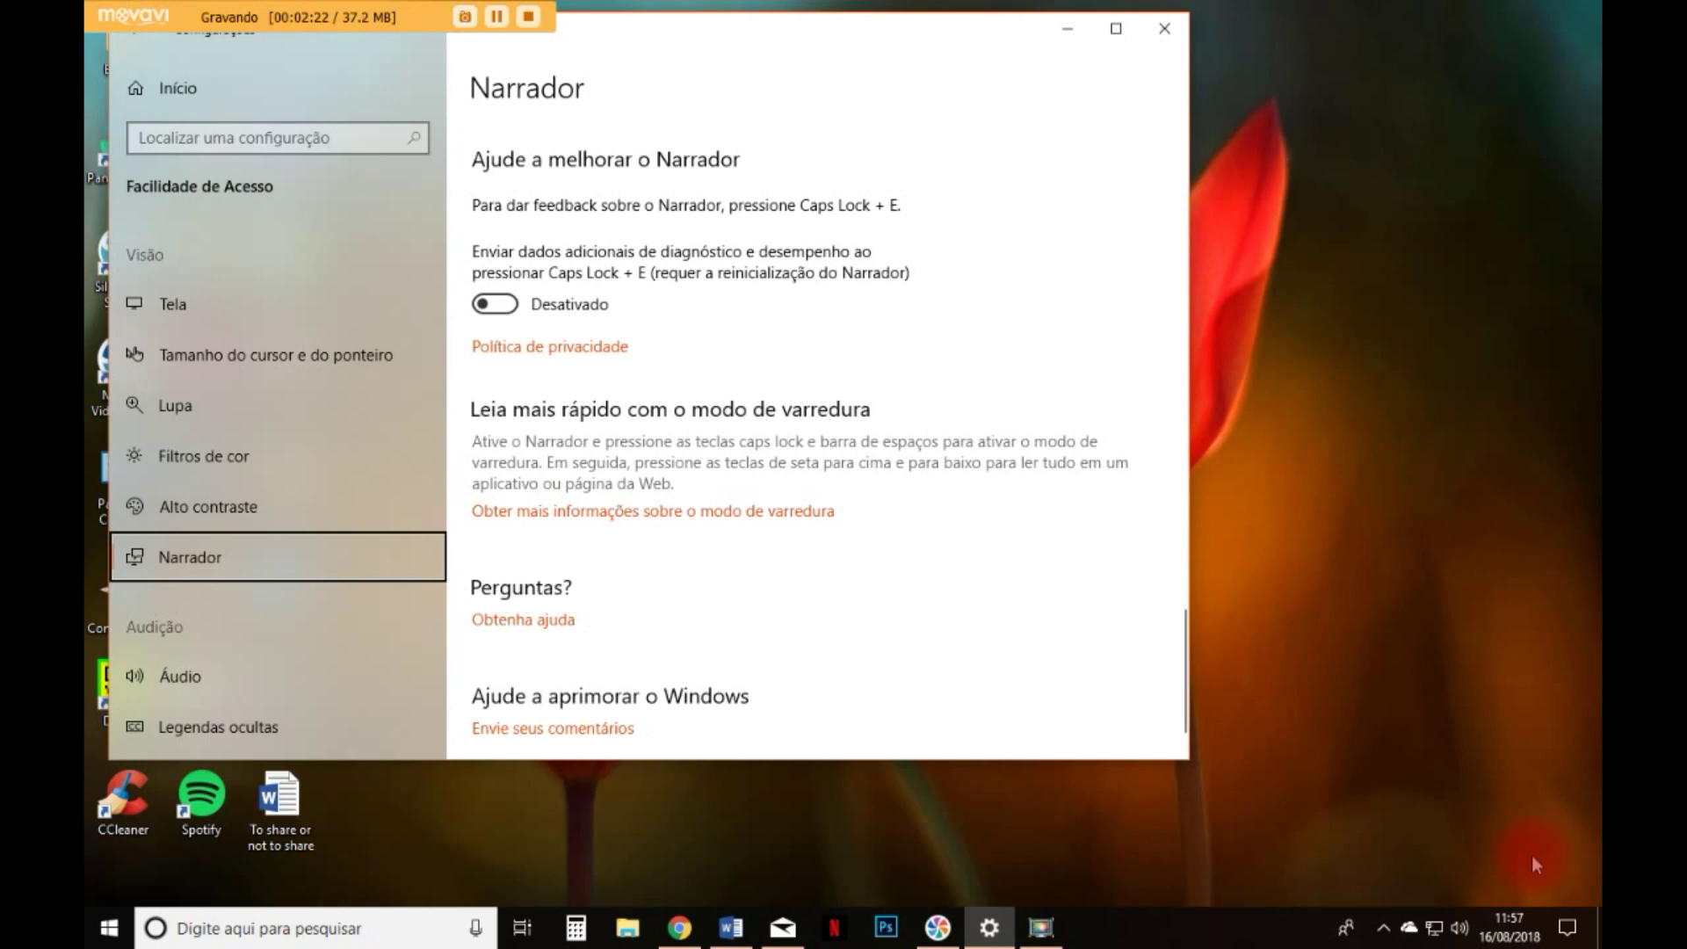
key(Tab)
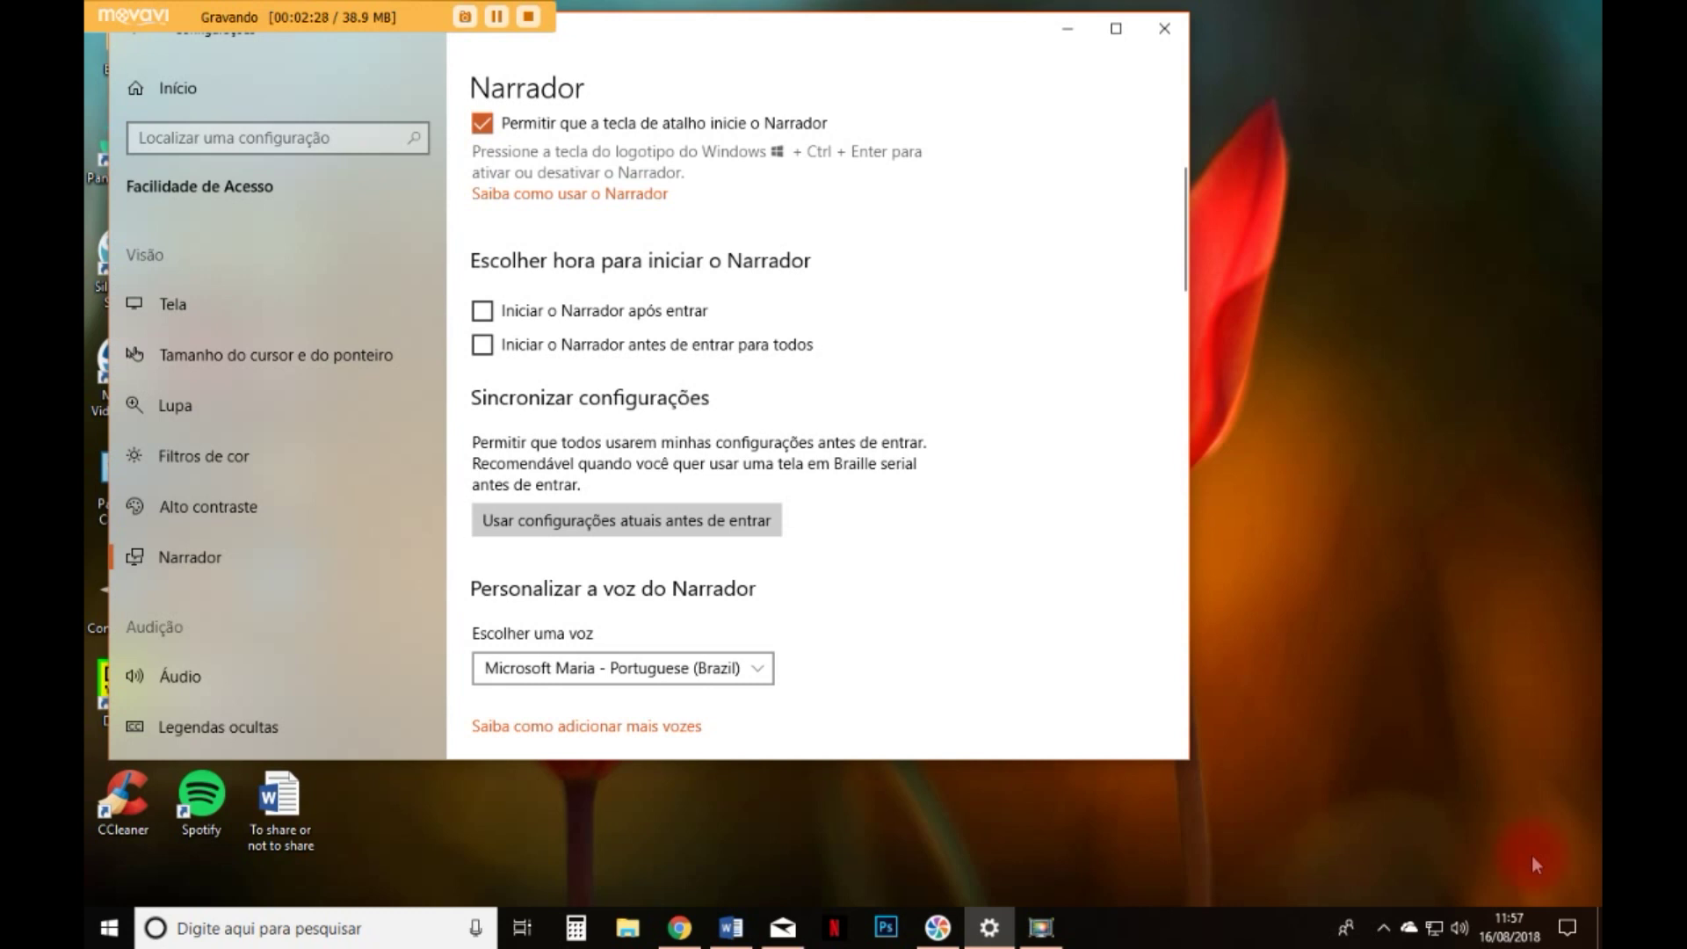
key(Tab)
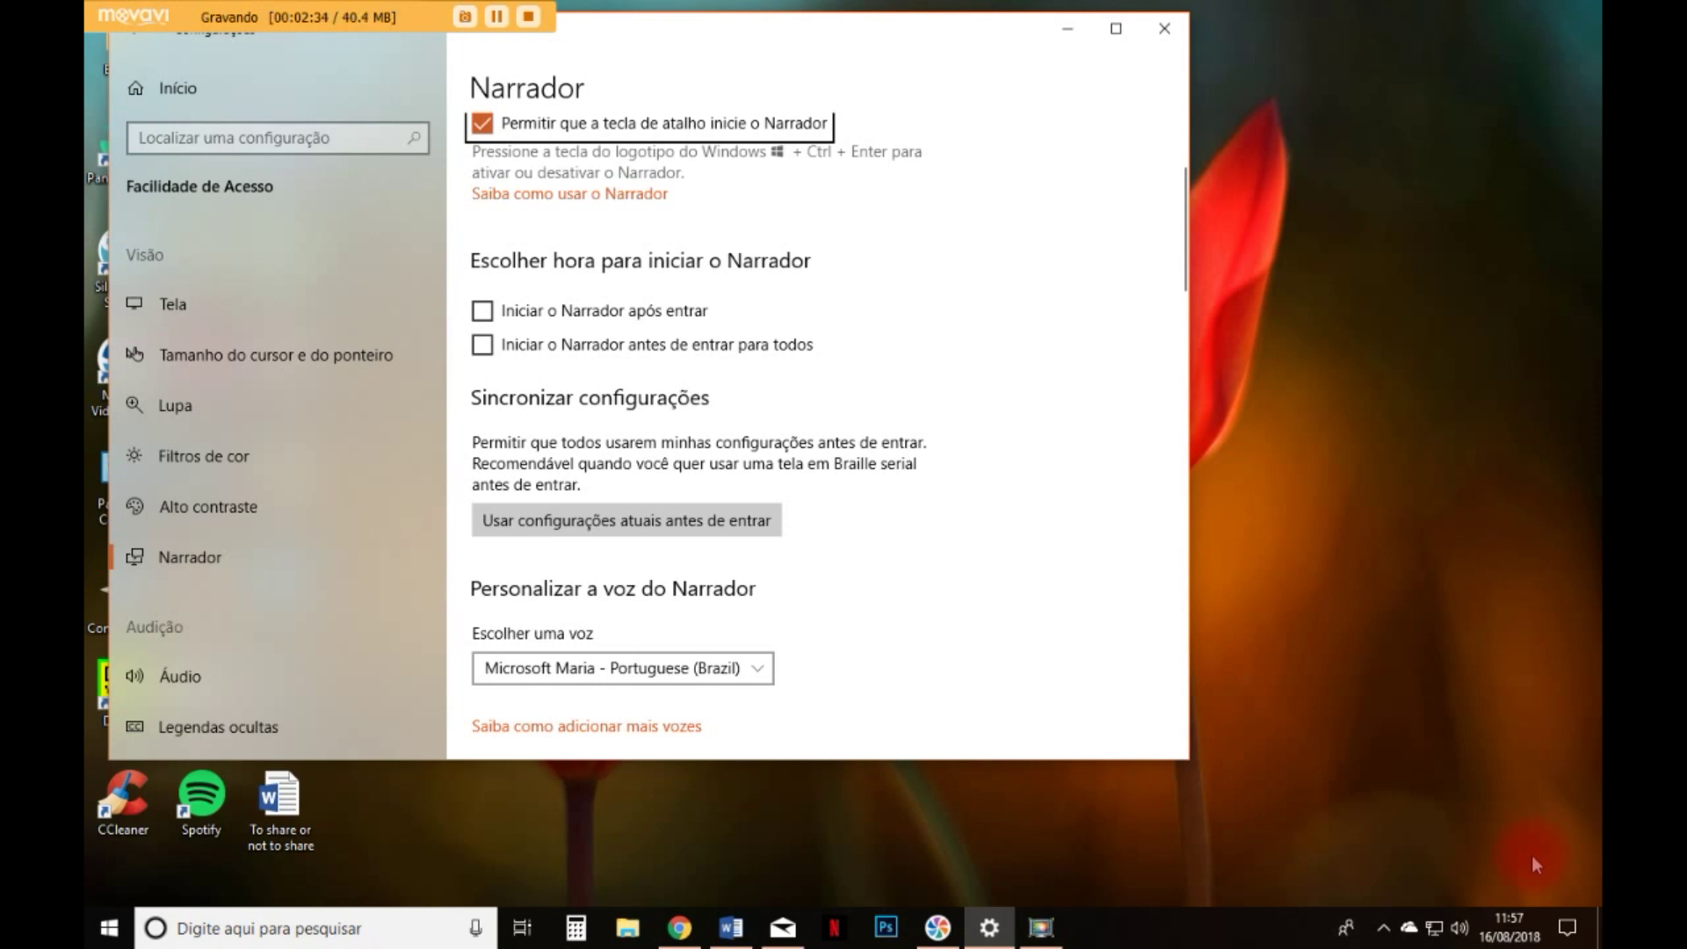
key(Tab)
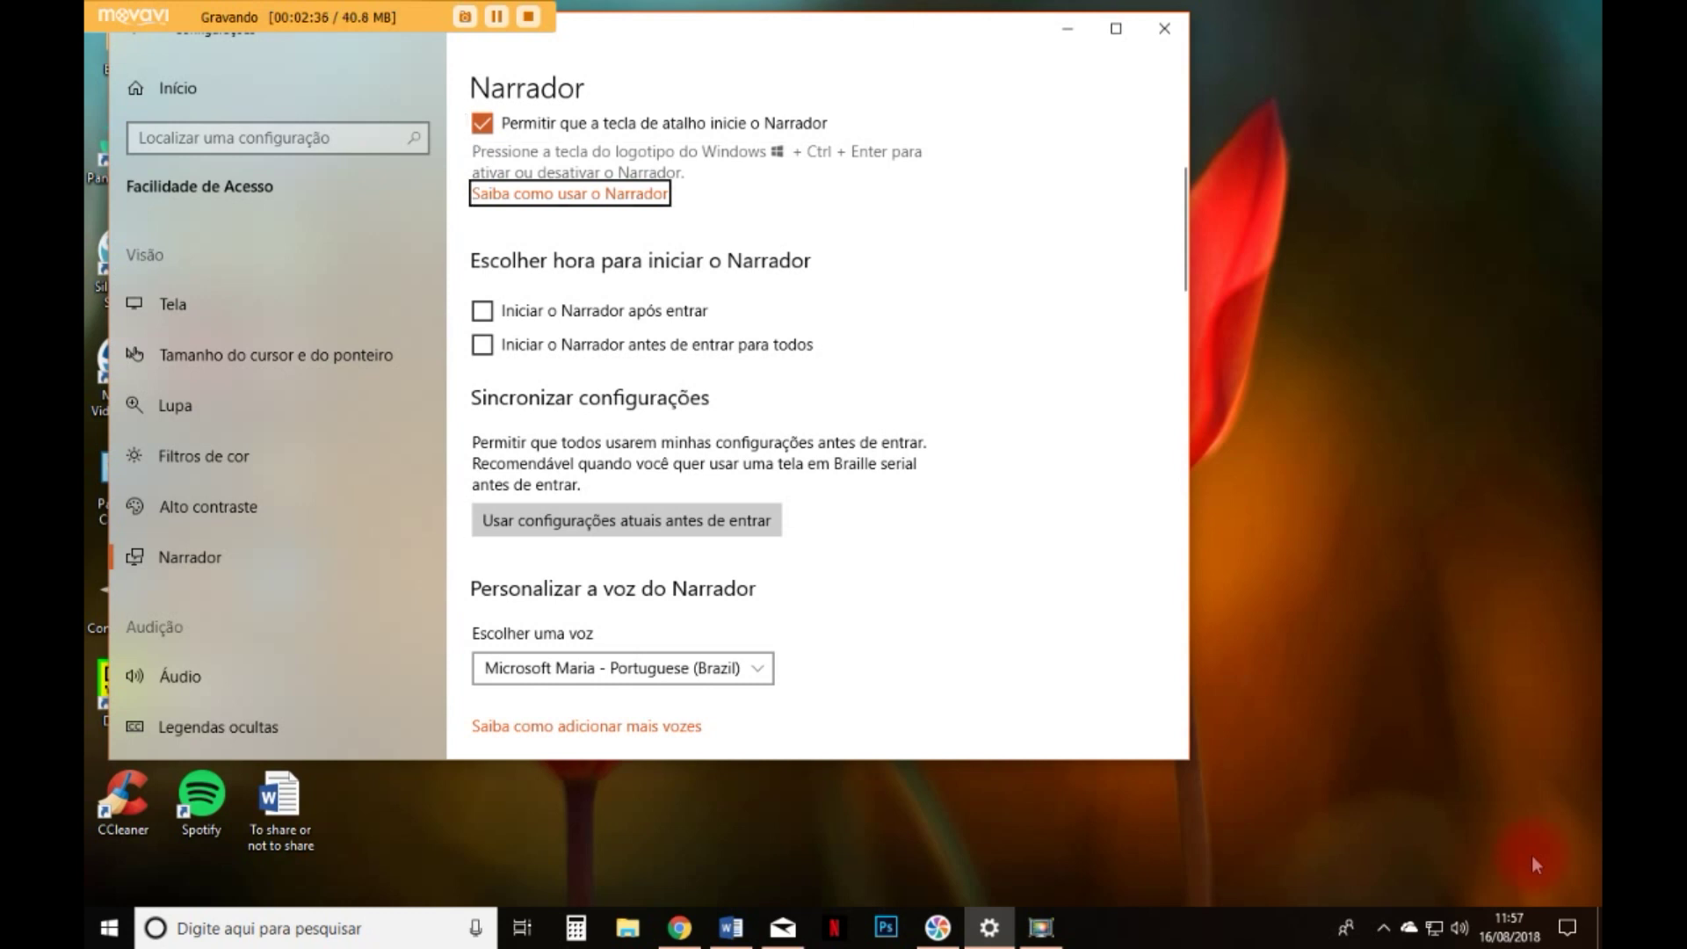
key(Tab)
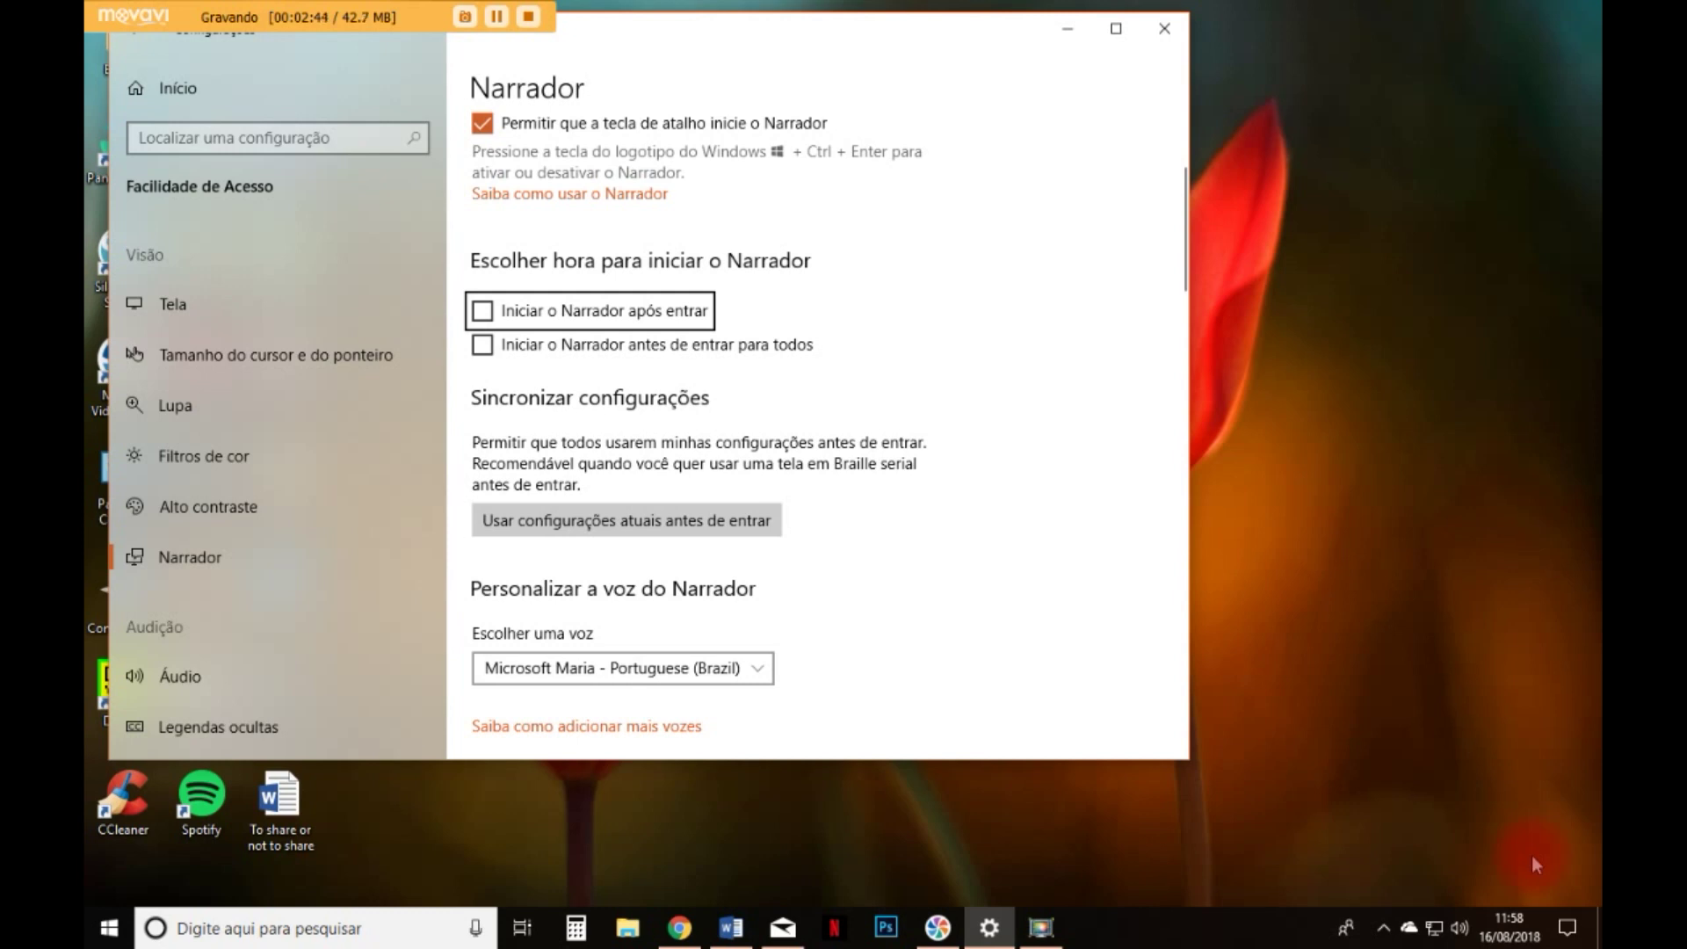
key(Tab)
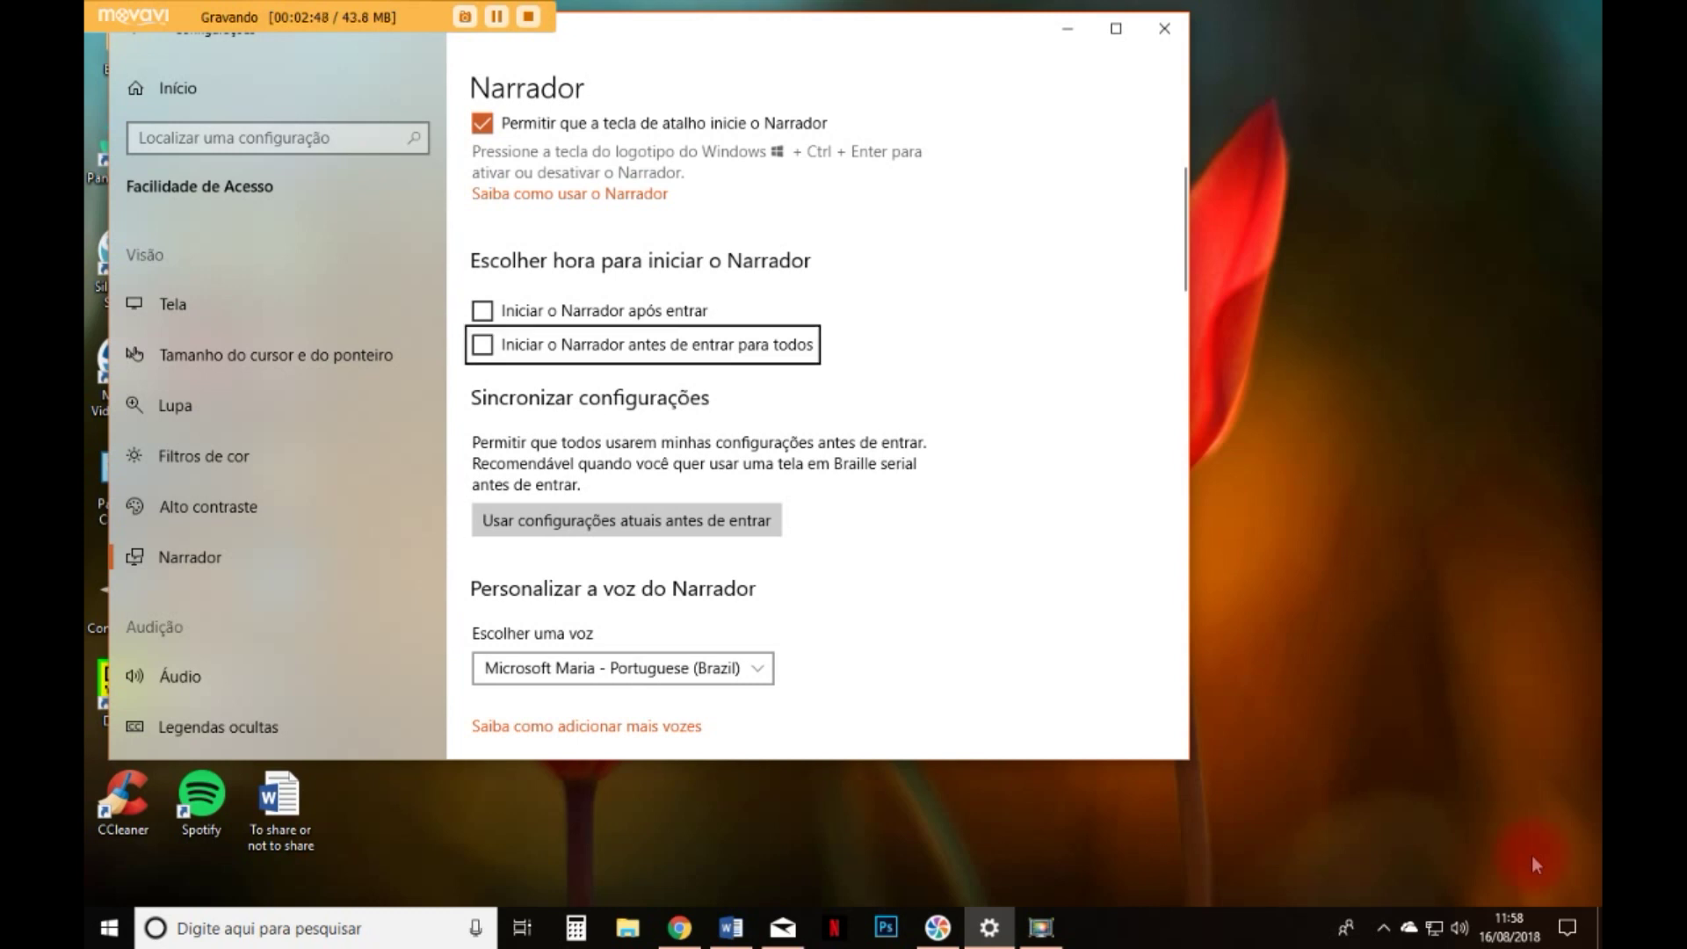
key(Tab)
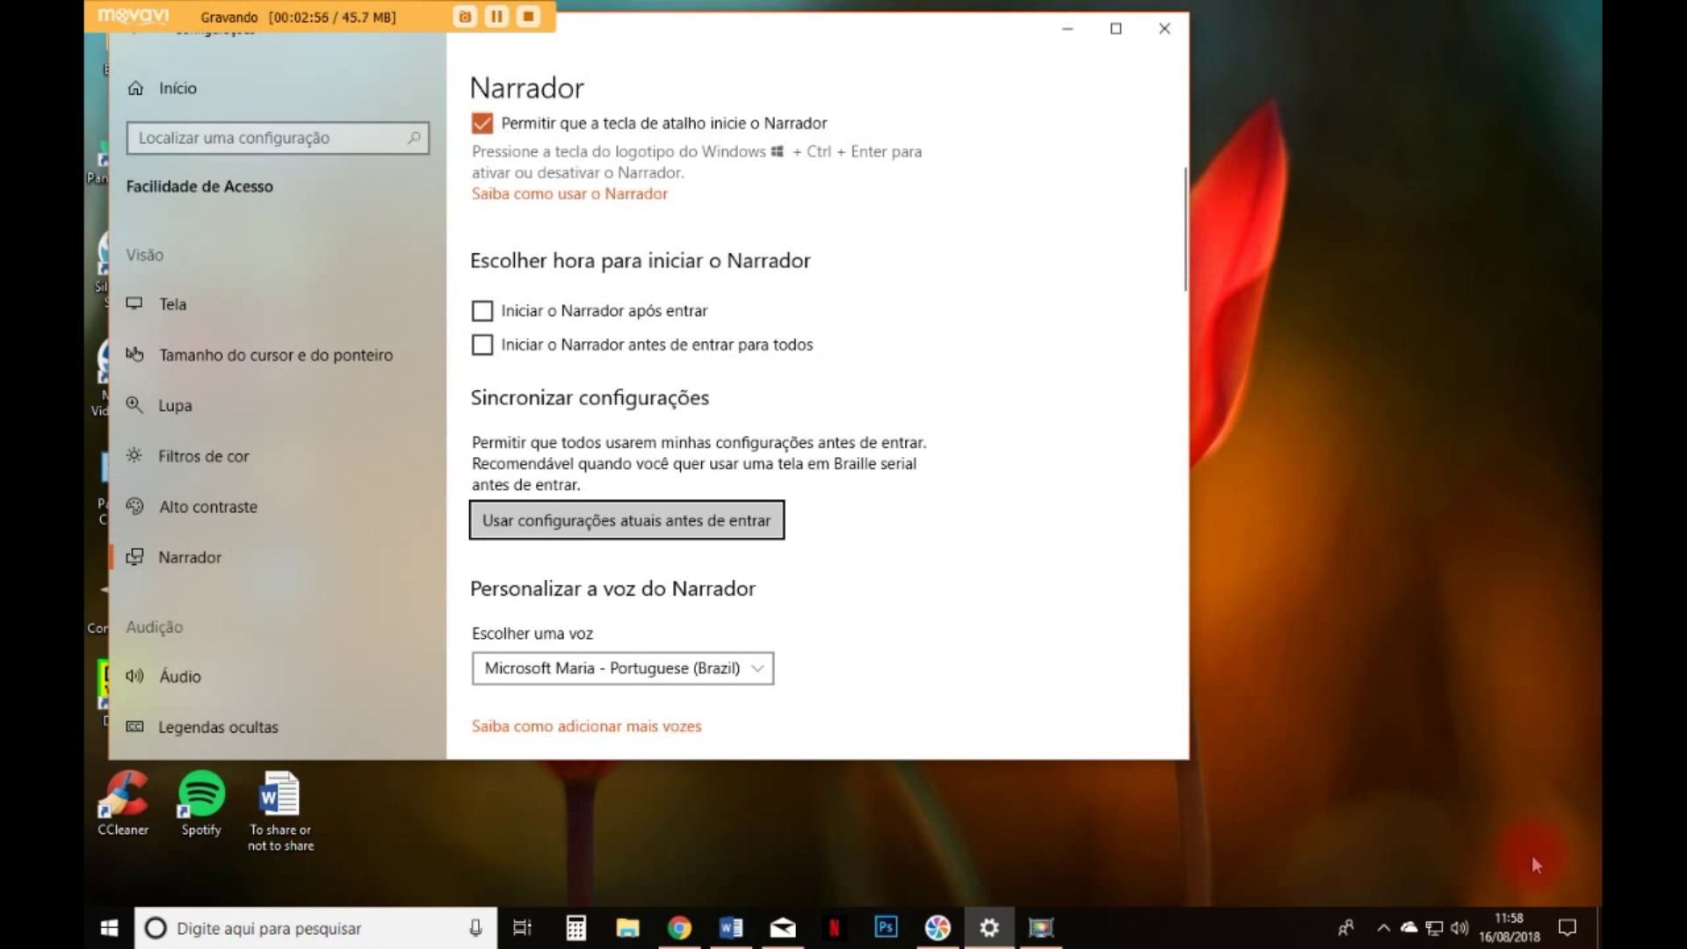
key(Tab)
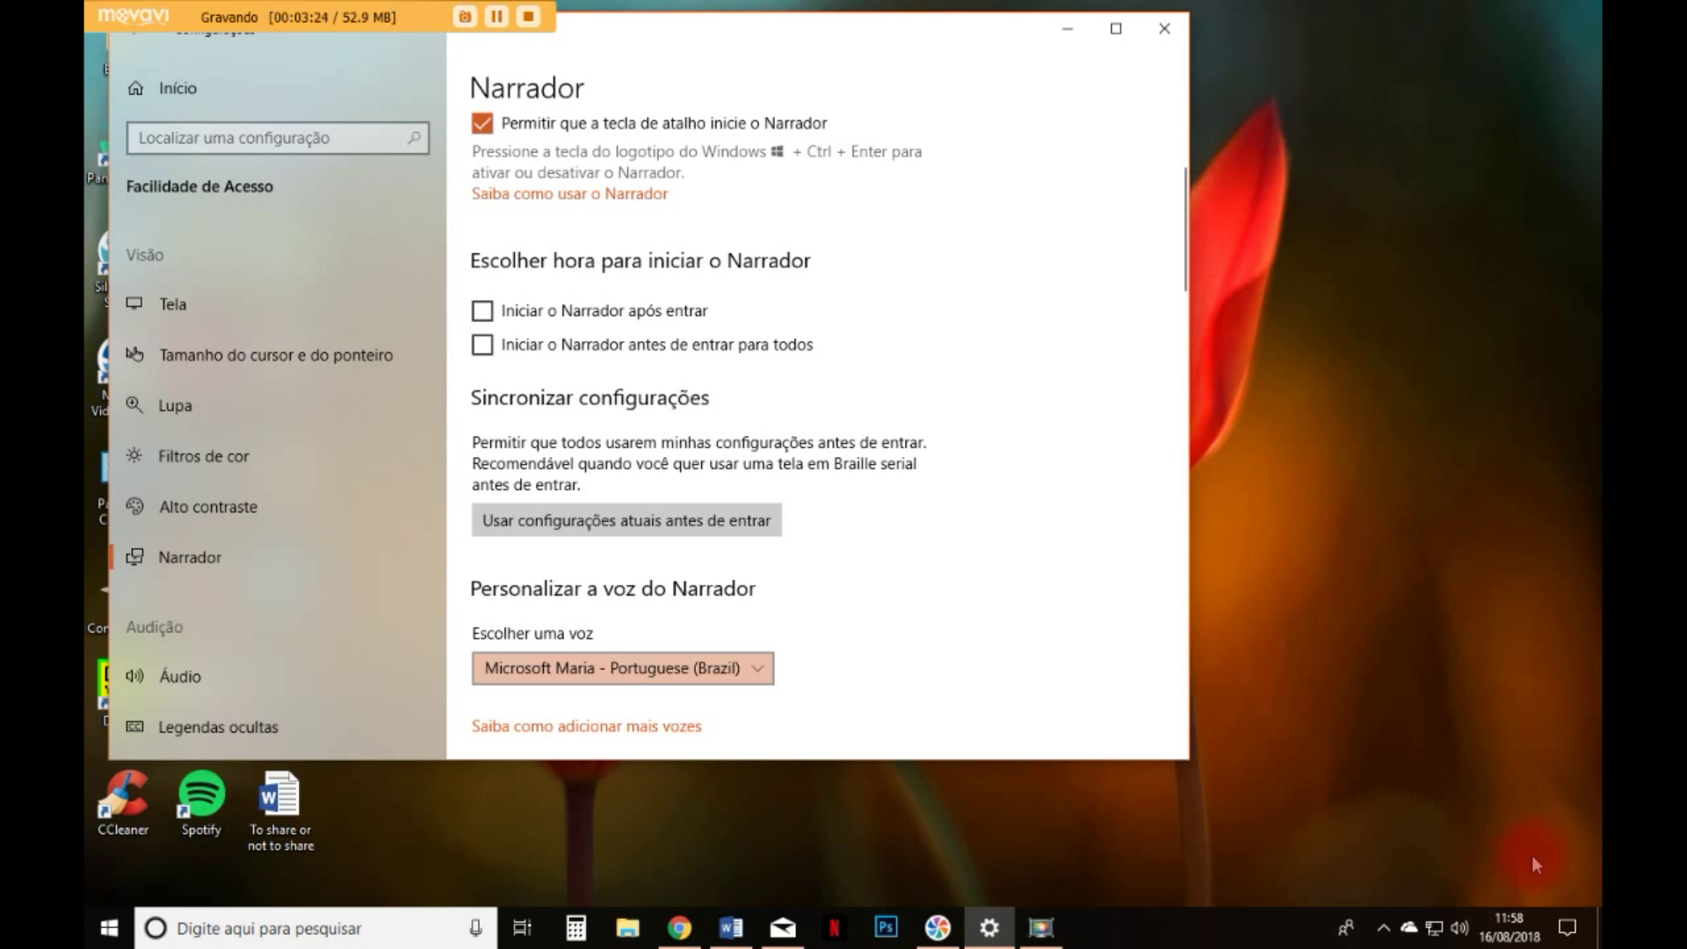
key(Tab)
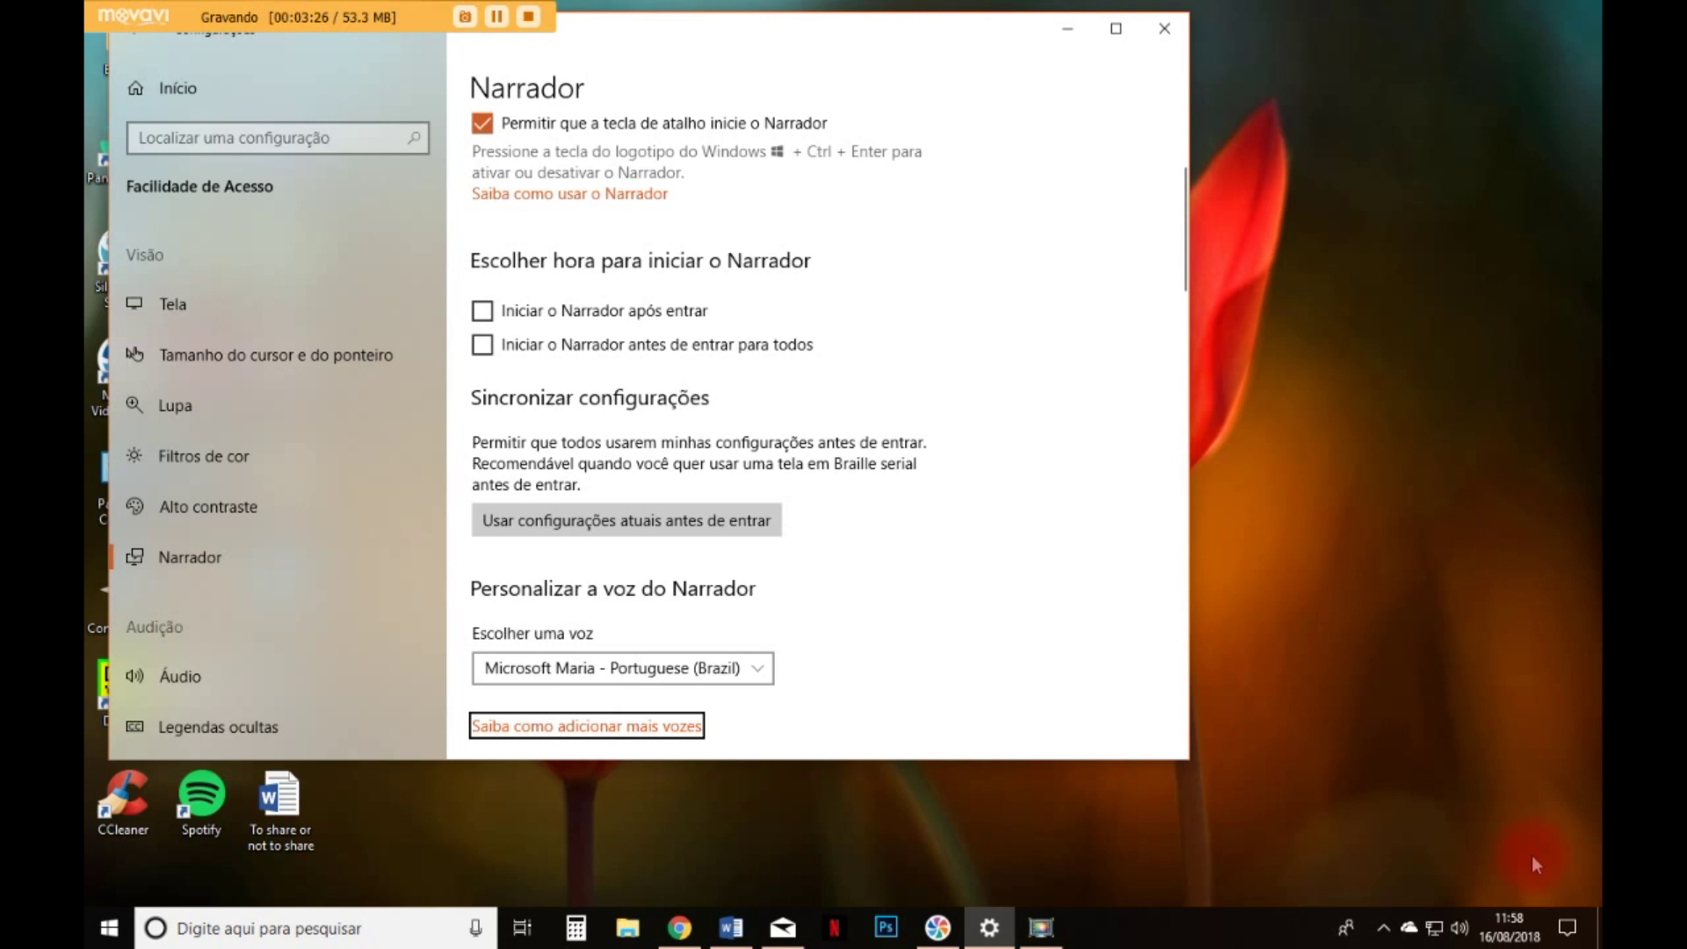
key(Tab)
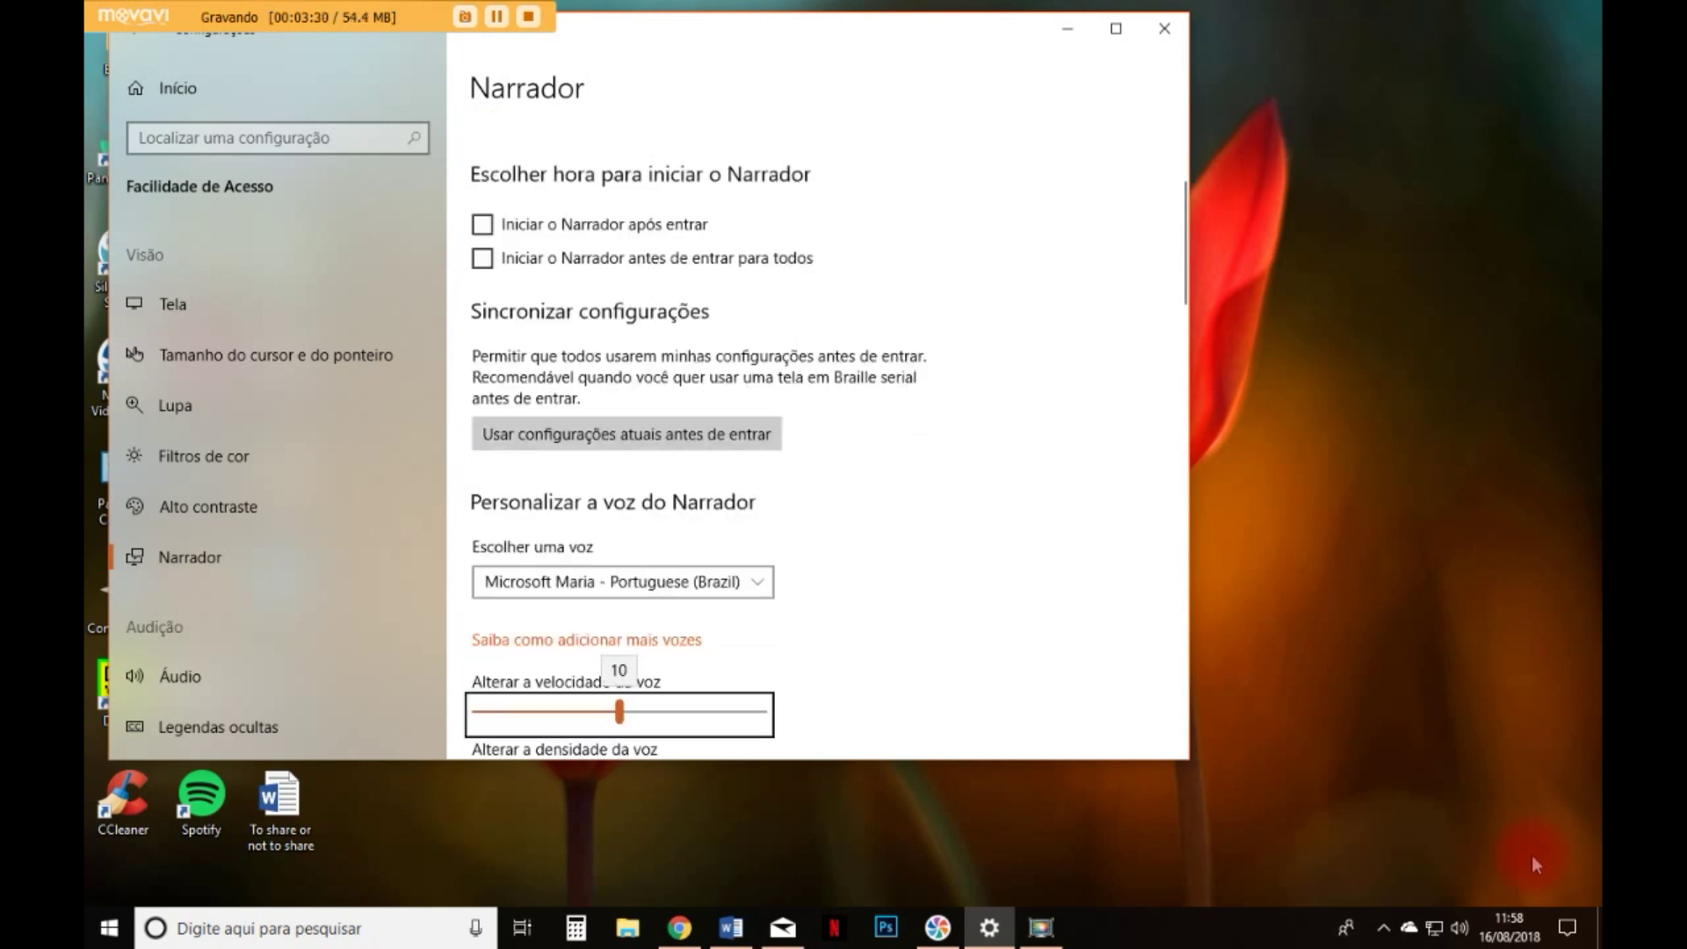
key(Tab)
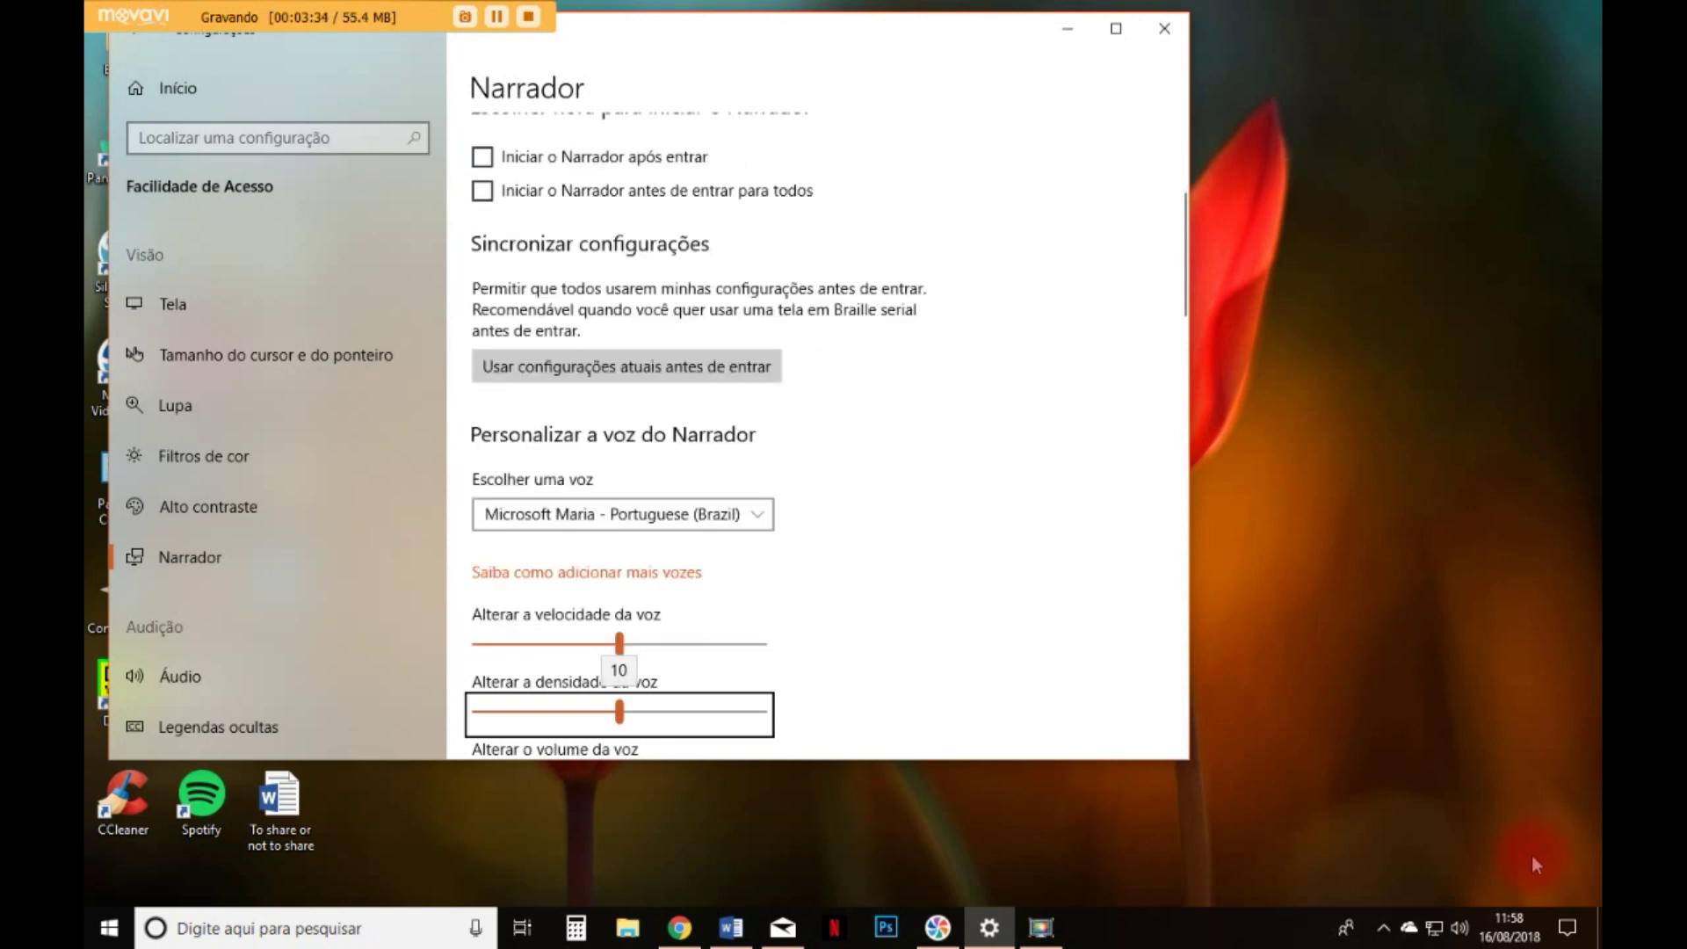
- Lower the Narrator's voice volume to 71
key(Tab)
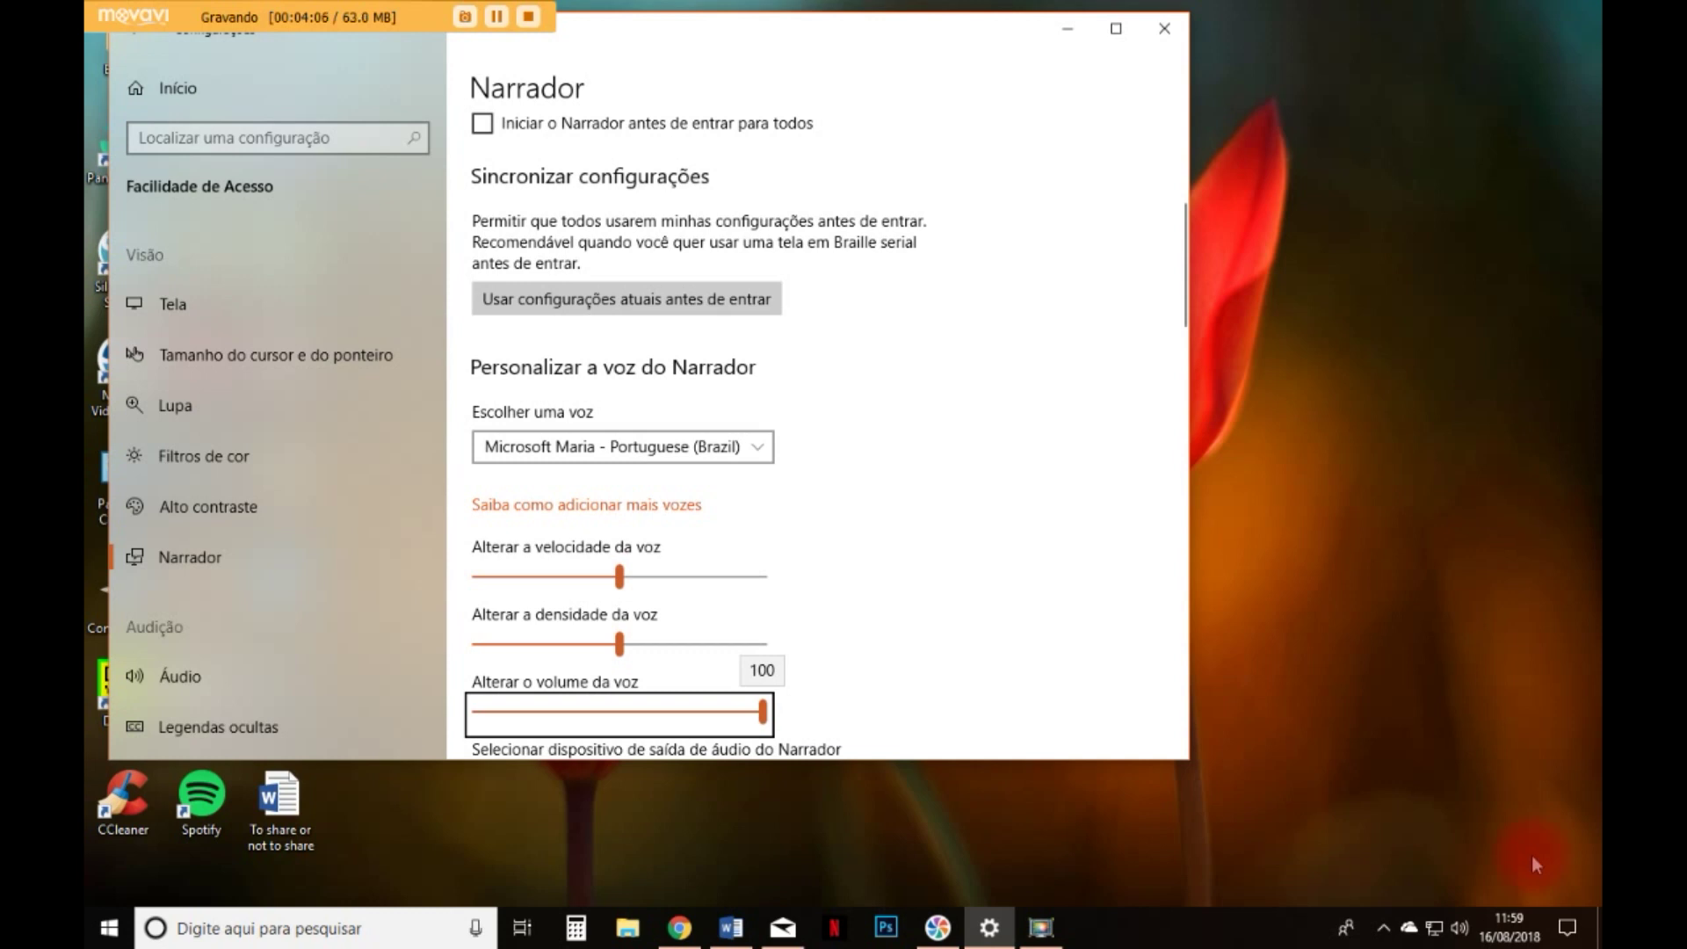
key(Left)
key(Left)
key(Left)
key(Left)
key(Left)
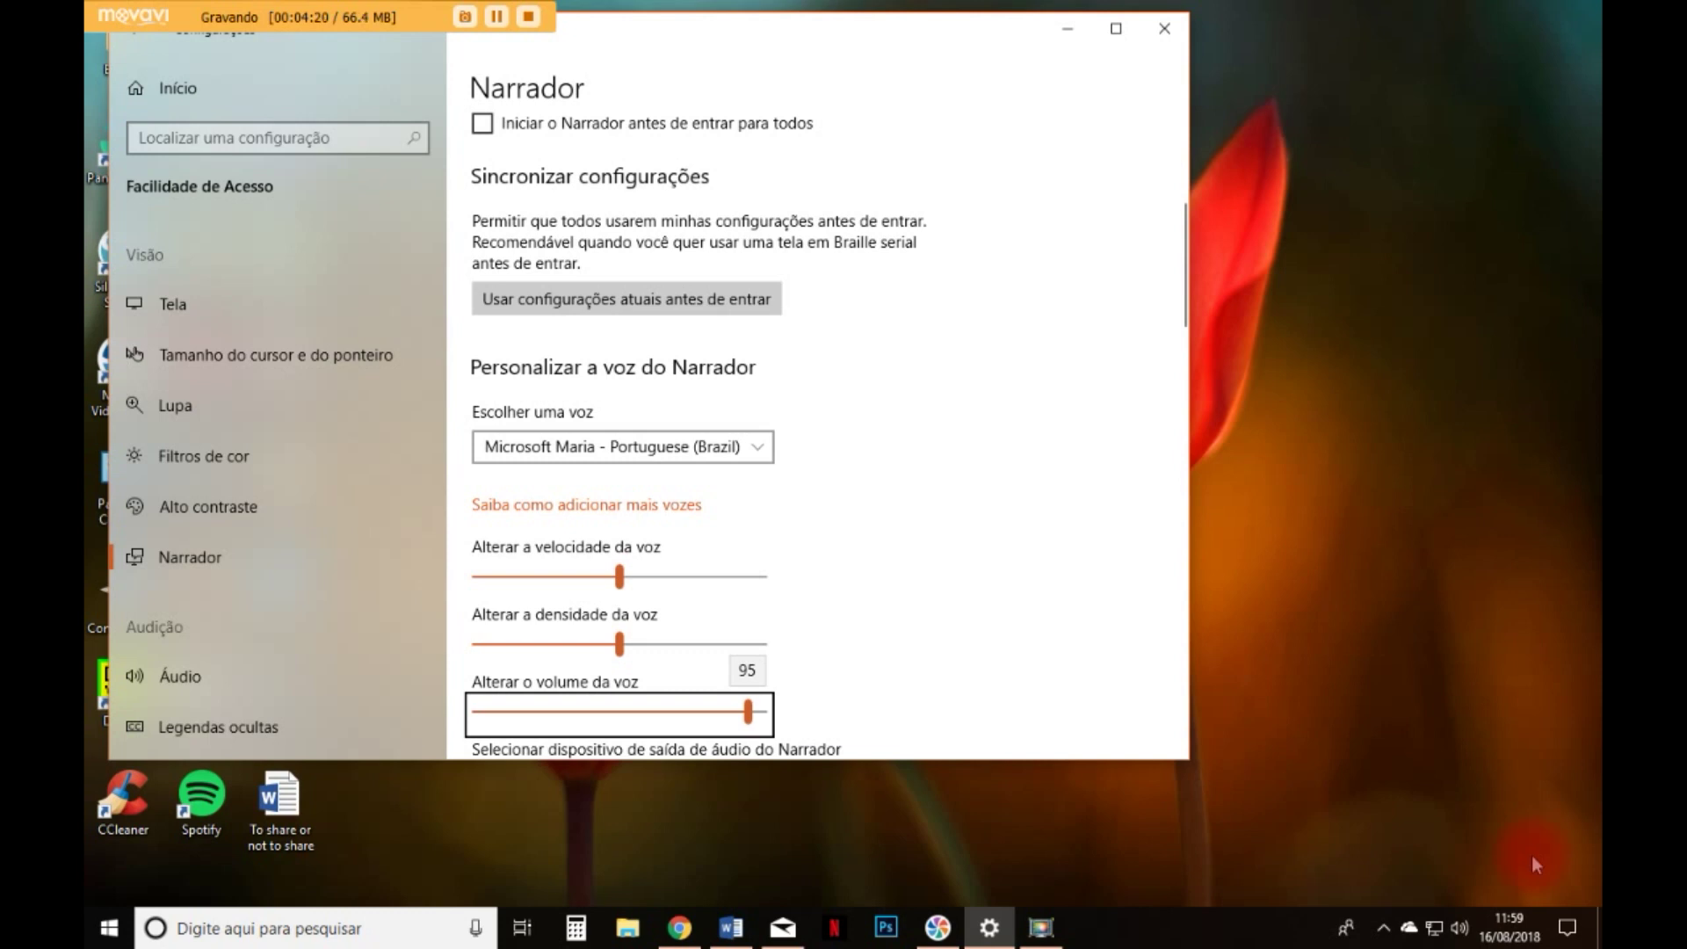
key(Left)
key(Left)
key(Left)
key(Left)
key(Left)
key(Left)
key(Left)
key(Left)
key(Left)
key(Left)
key(Left)
key(Left)
key(Left)
key(Left)
key(Left)
key(Left)
key(Left)
key(Left)
key(Left)
key(Left)
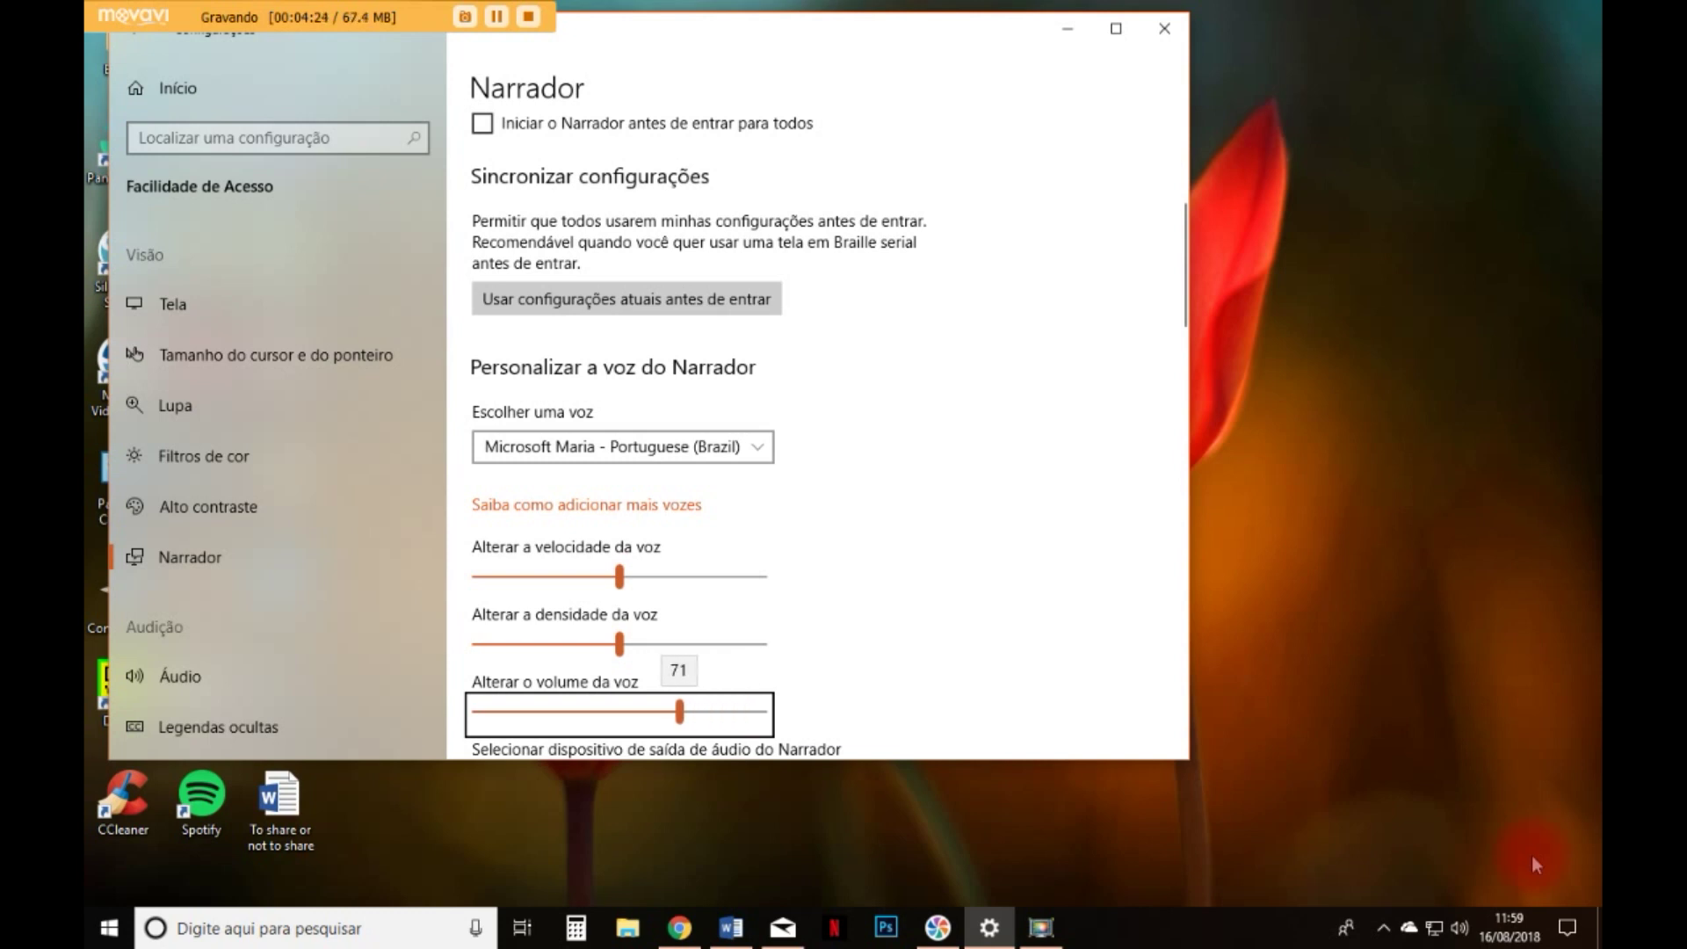
- Raise the Narrator's voice volume back to 100
key(Right)
key(Right)
key(Right)
key(Right)
key(Right)
key(Right)
key(Right)
key(Right)
key(Right)
key(Right)
key(Right)
key(Right)
key(Right)
key(Right)
key(Right)
key(Right)
key(Right)
key(Right)
key(Right)
key(Right)
key(Right)
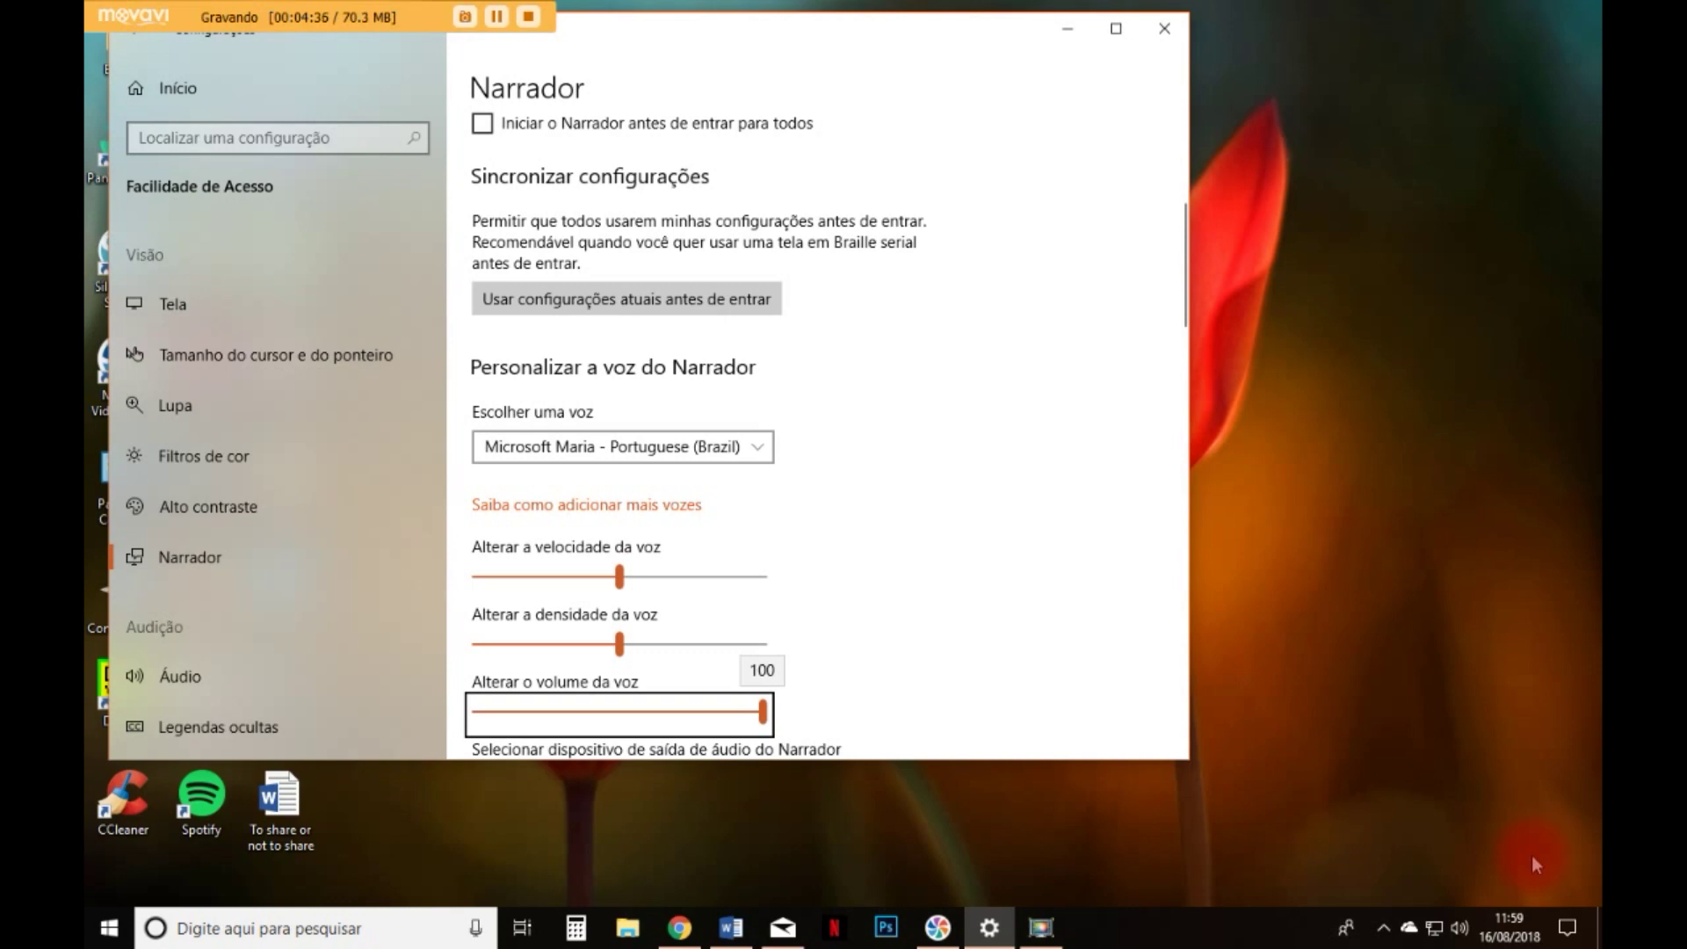
- Examine the Narrator's audio output, emphasis and intonation options and the settings for how much content is heard, through the context reading order
key(Tab)
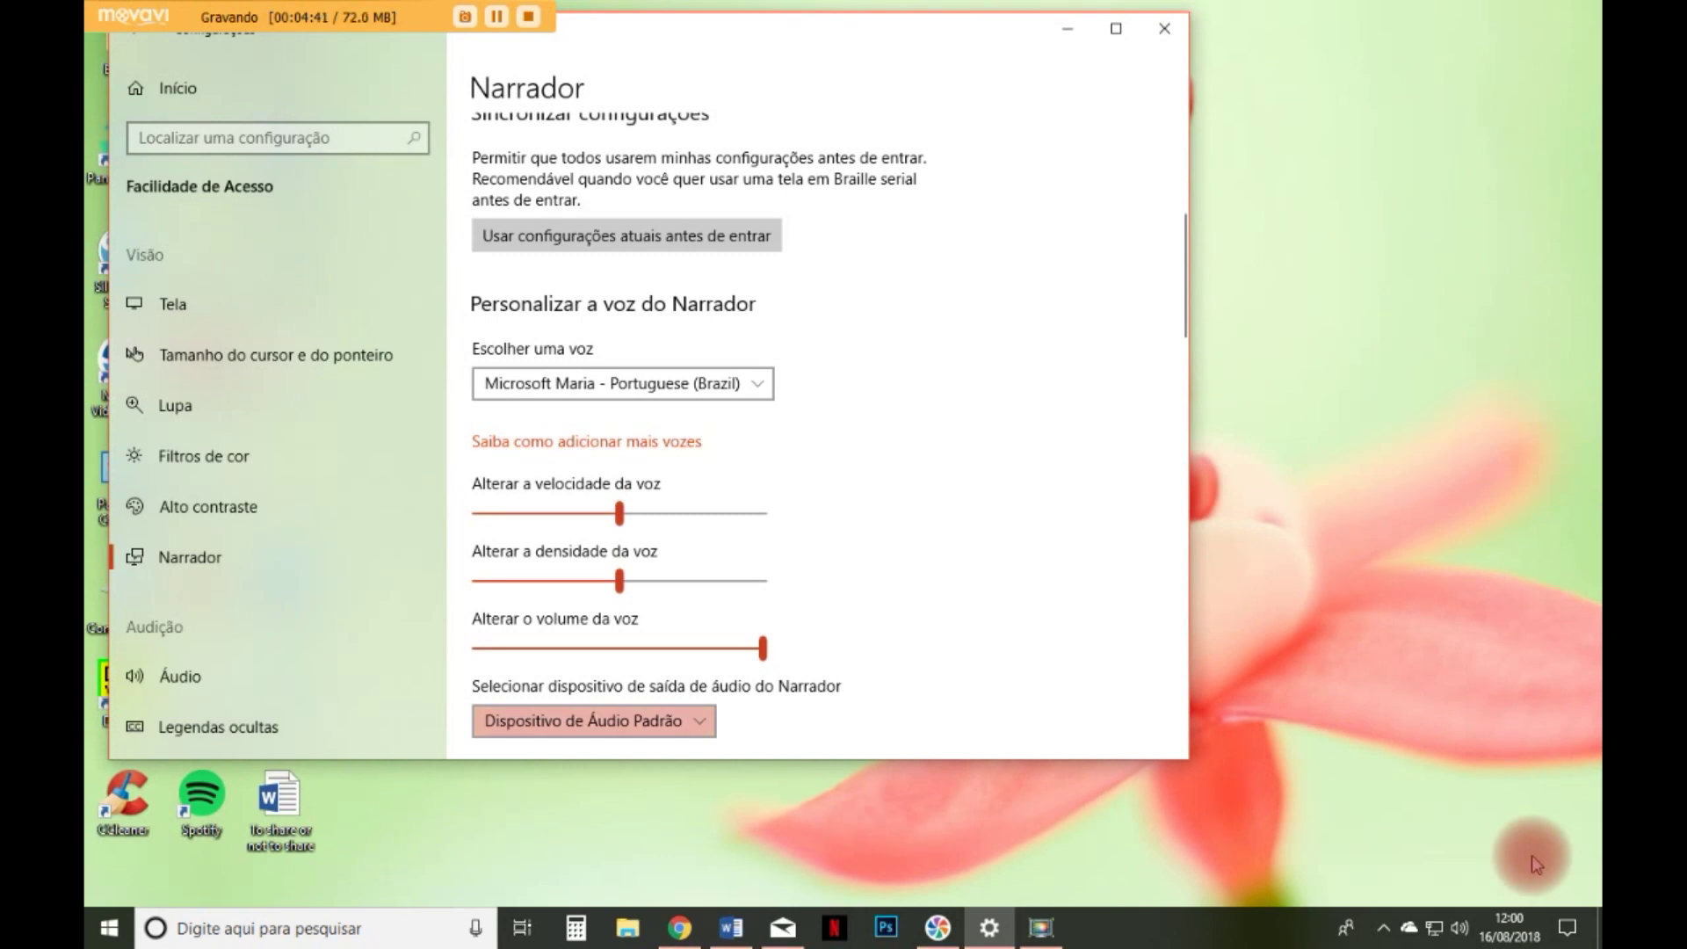
key(Tab)
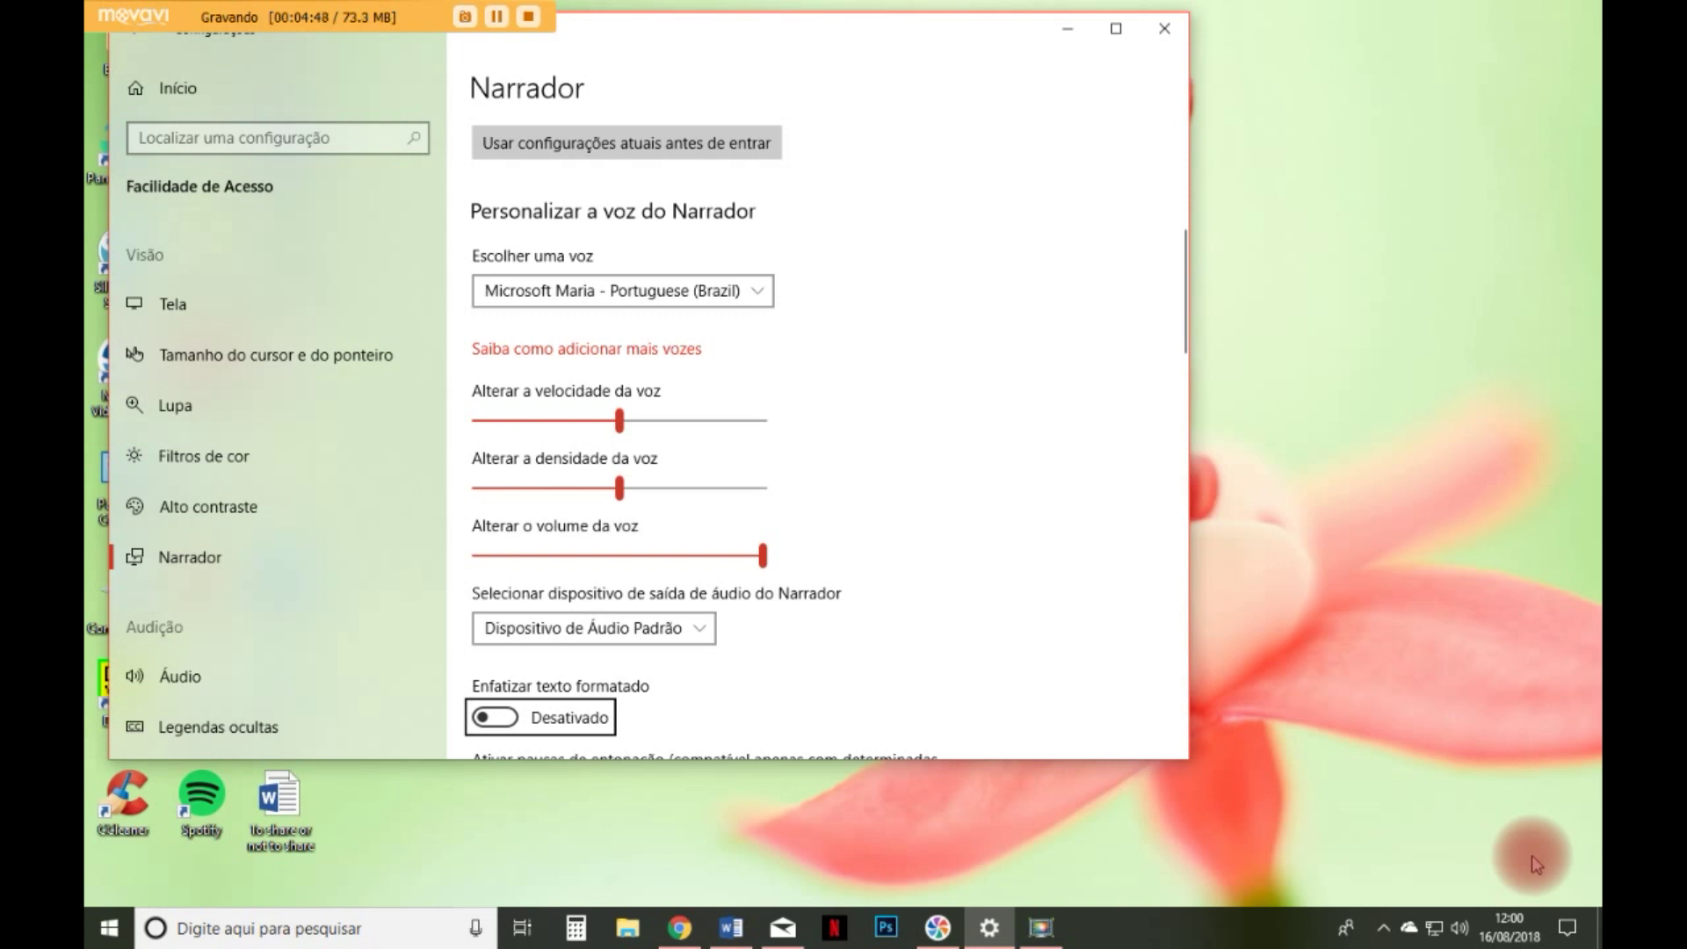
key(Tab)
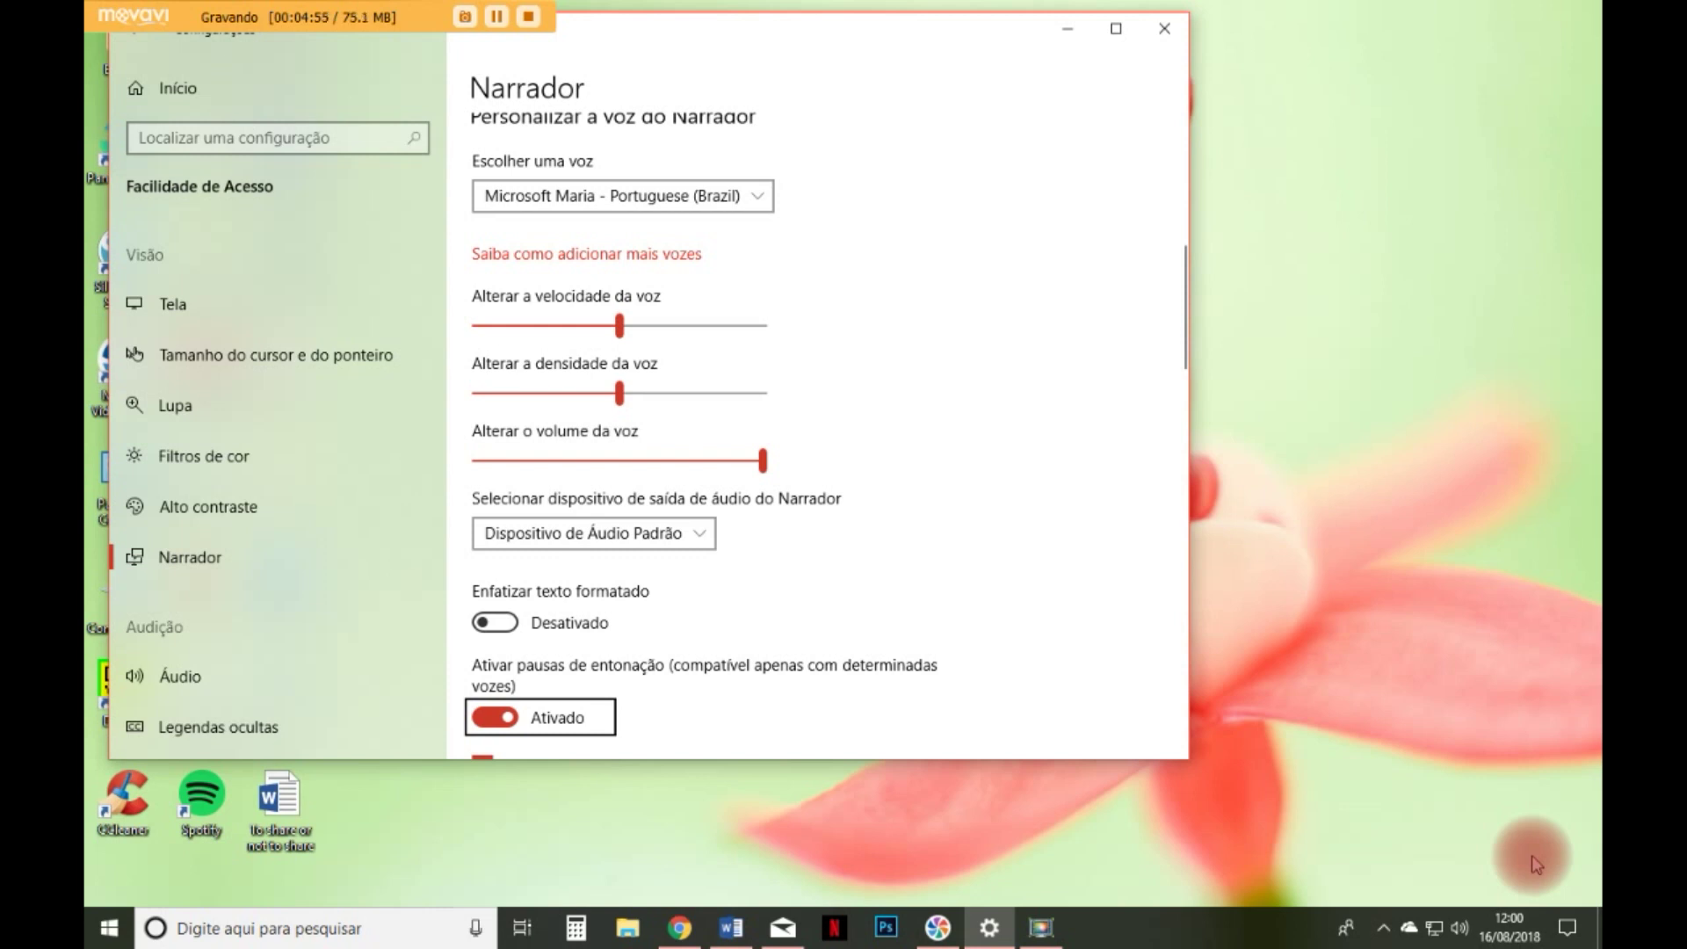
key(Tab)
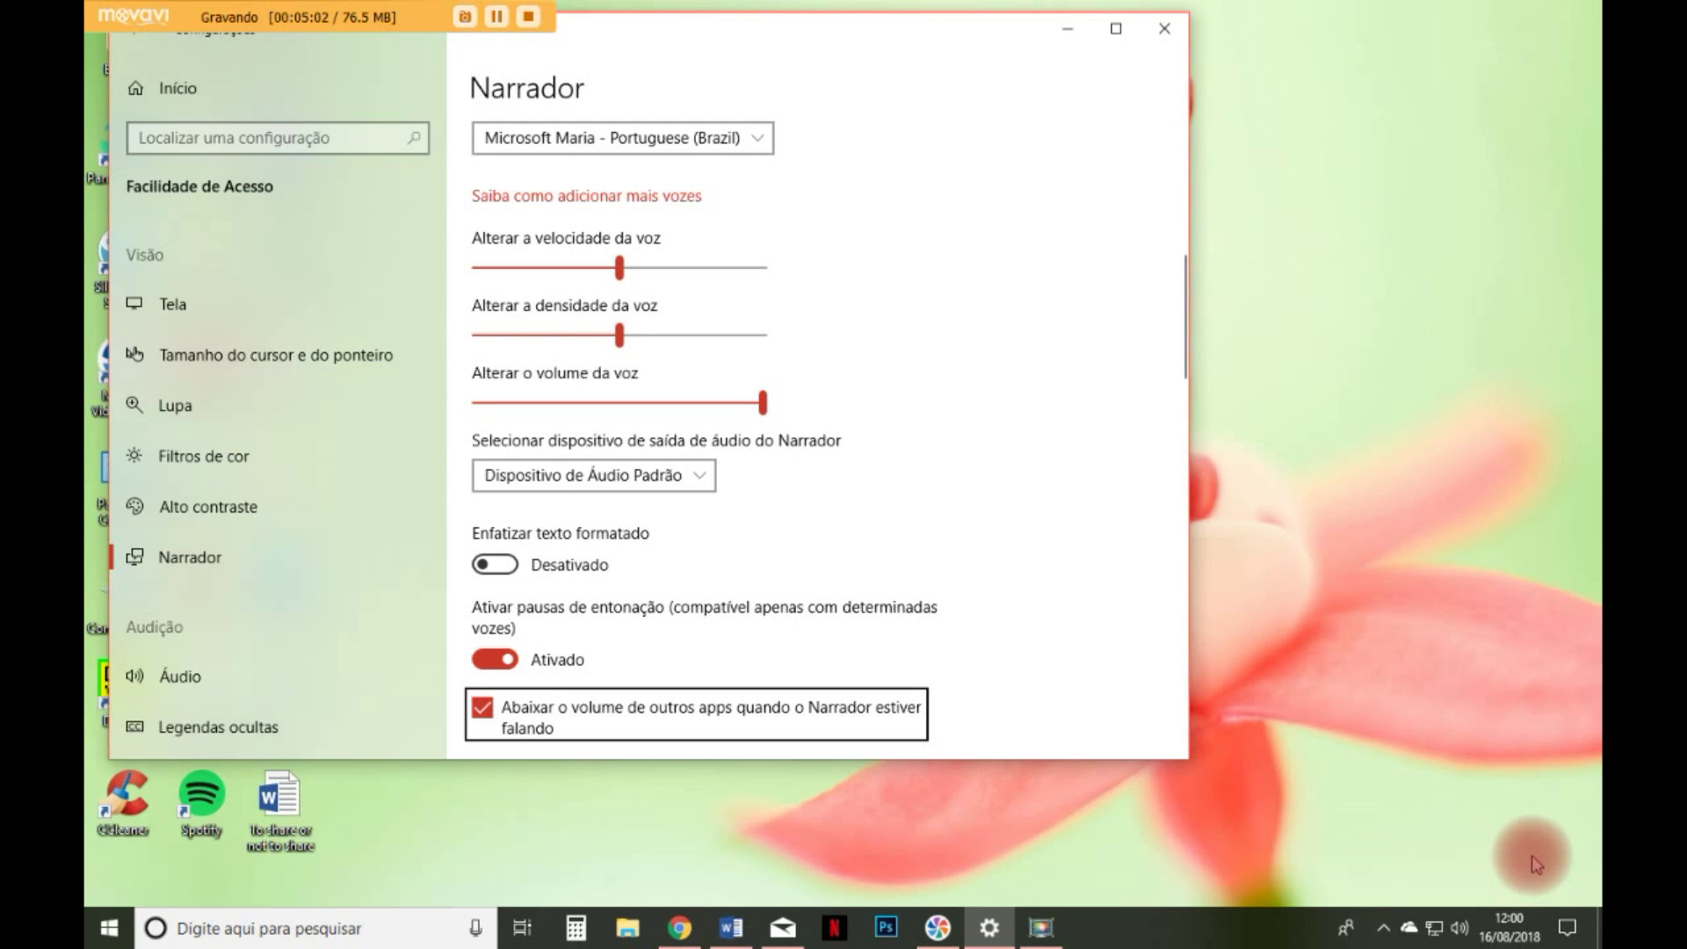
key(Tab)
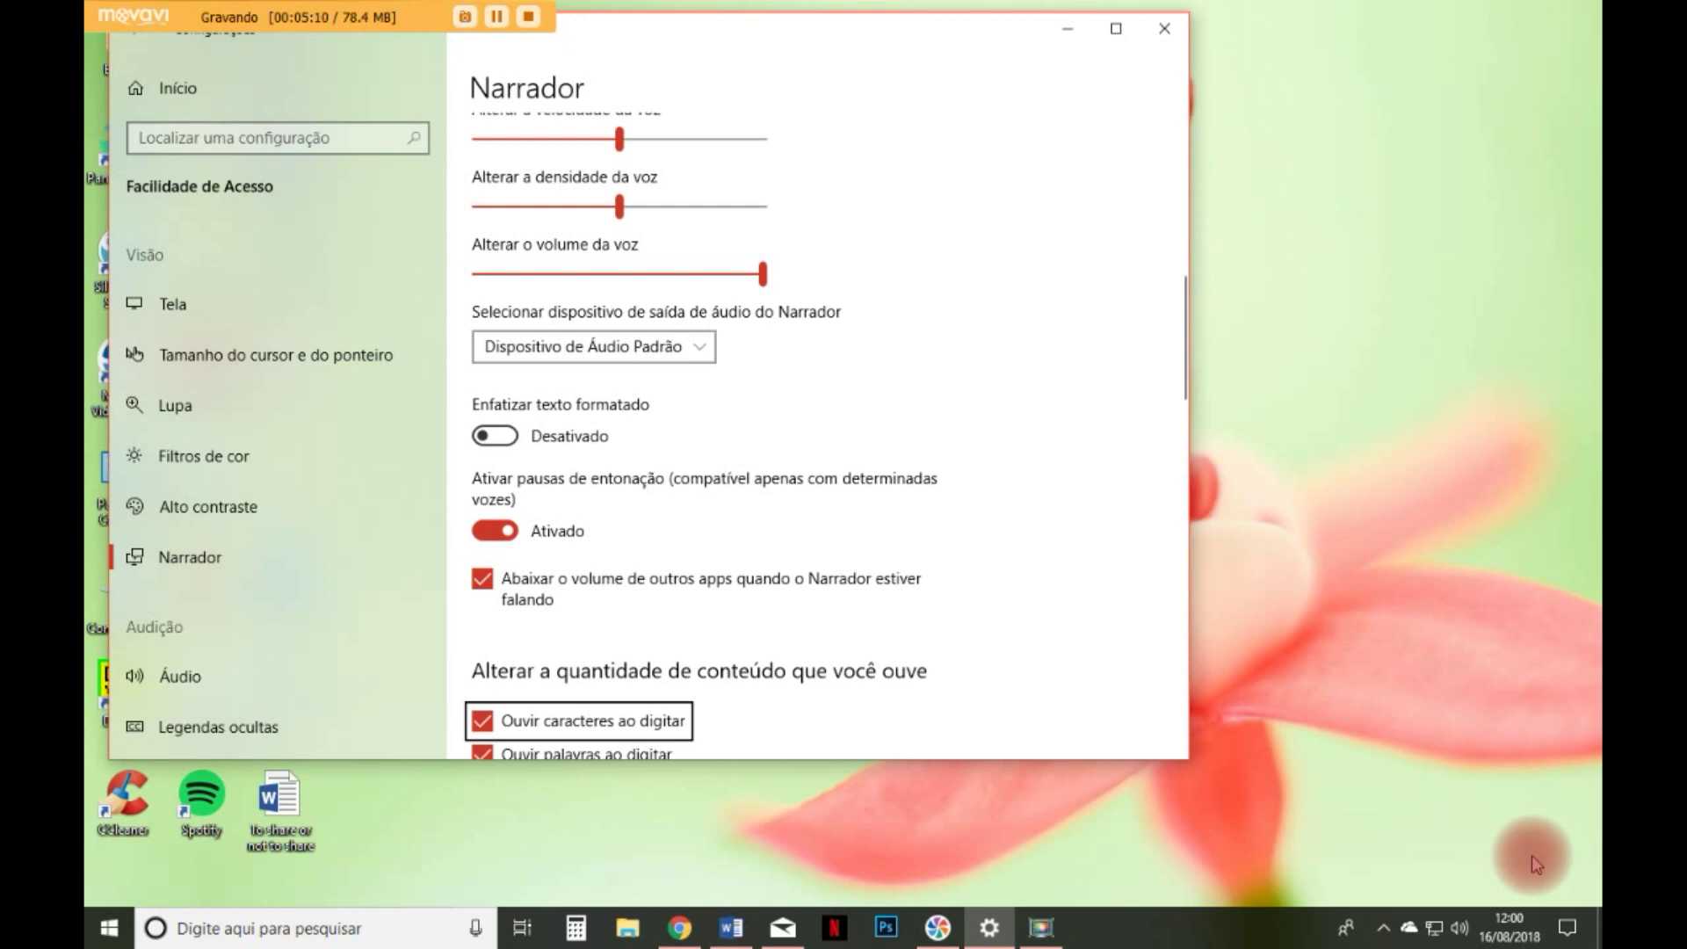
key(Tab)
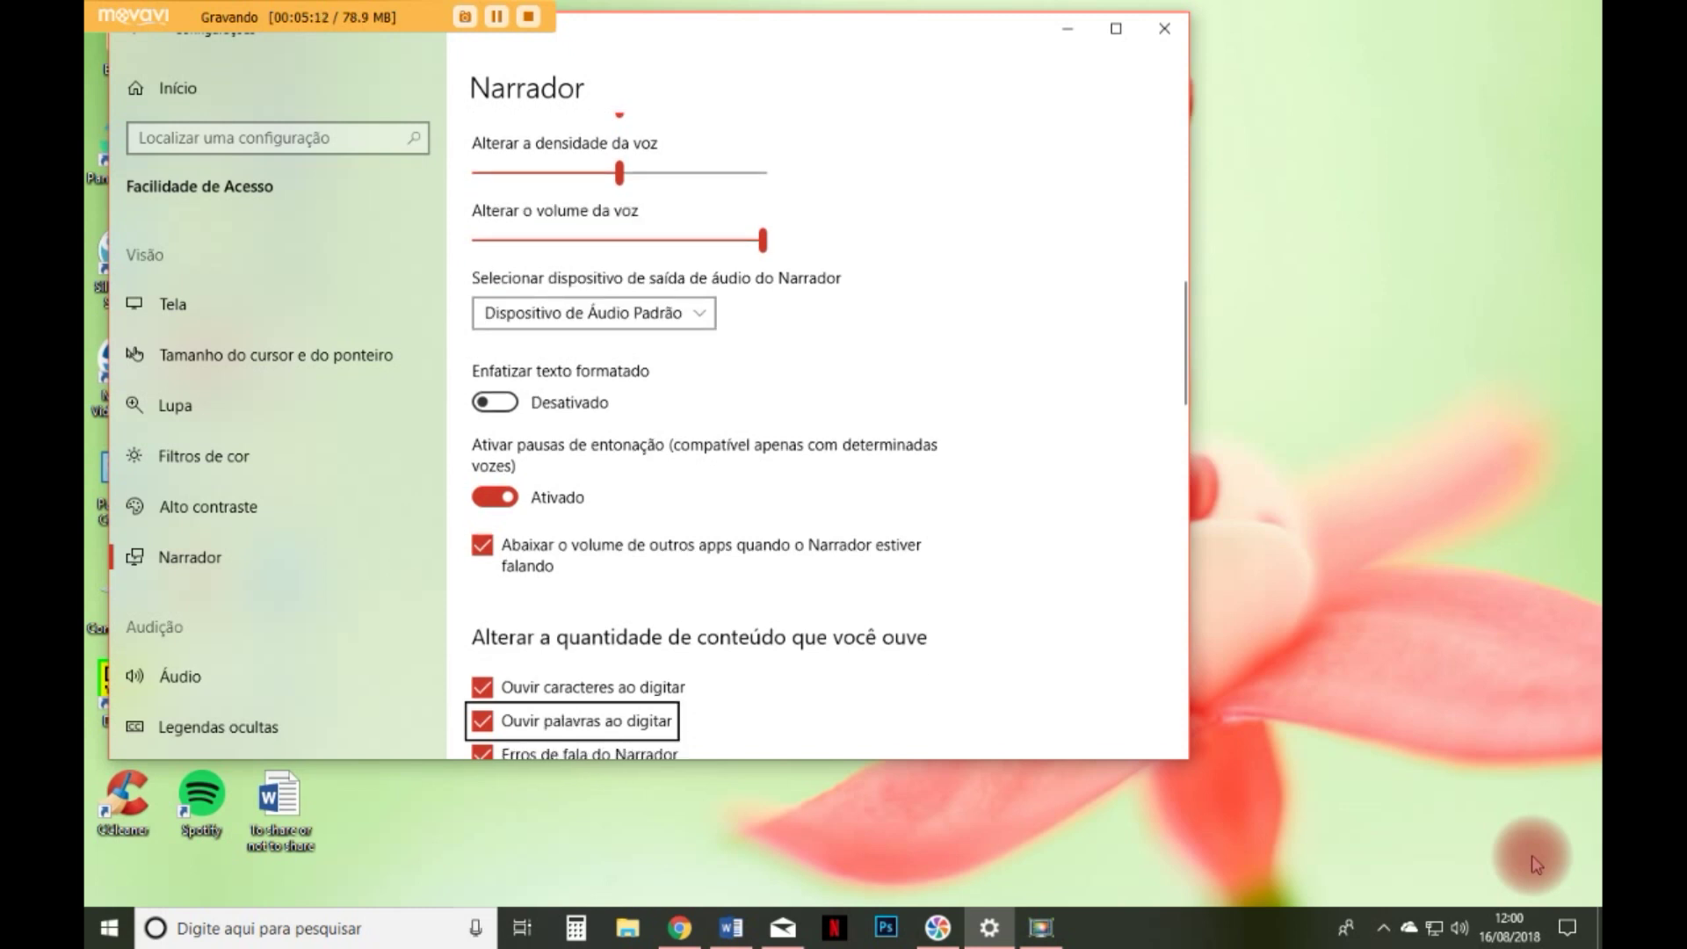
key(Tab)
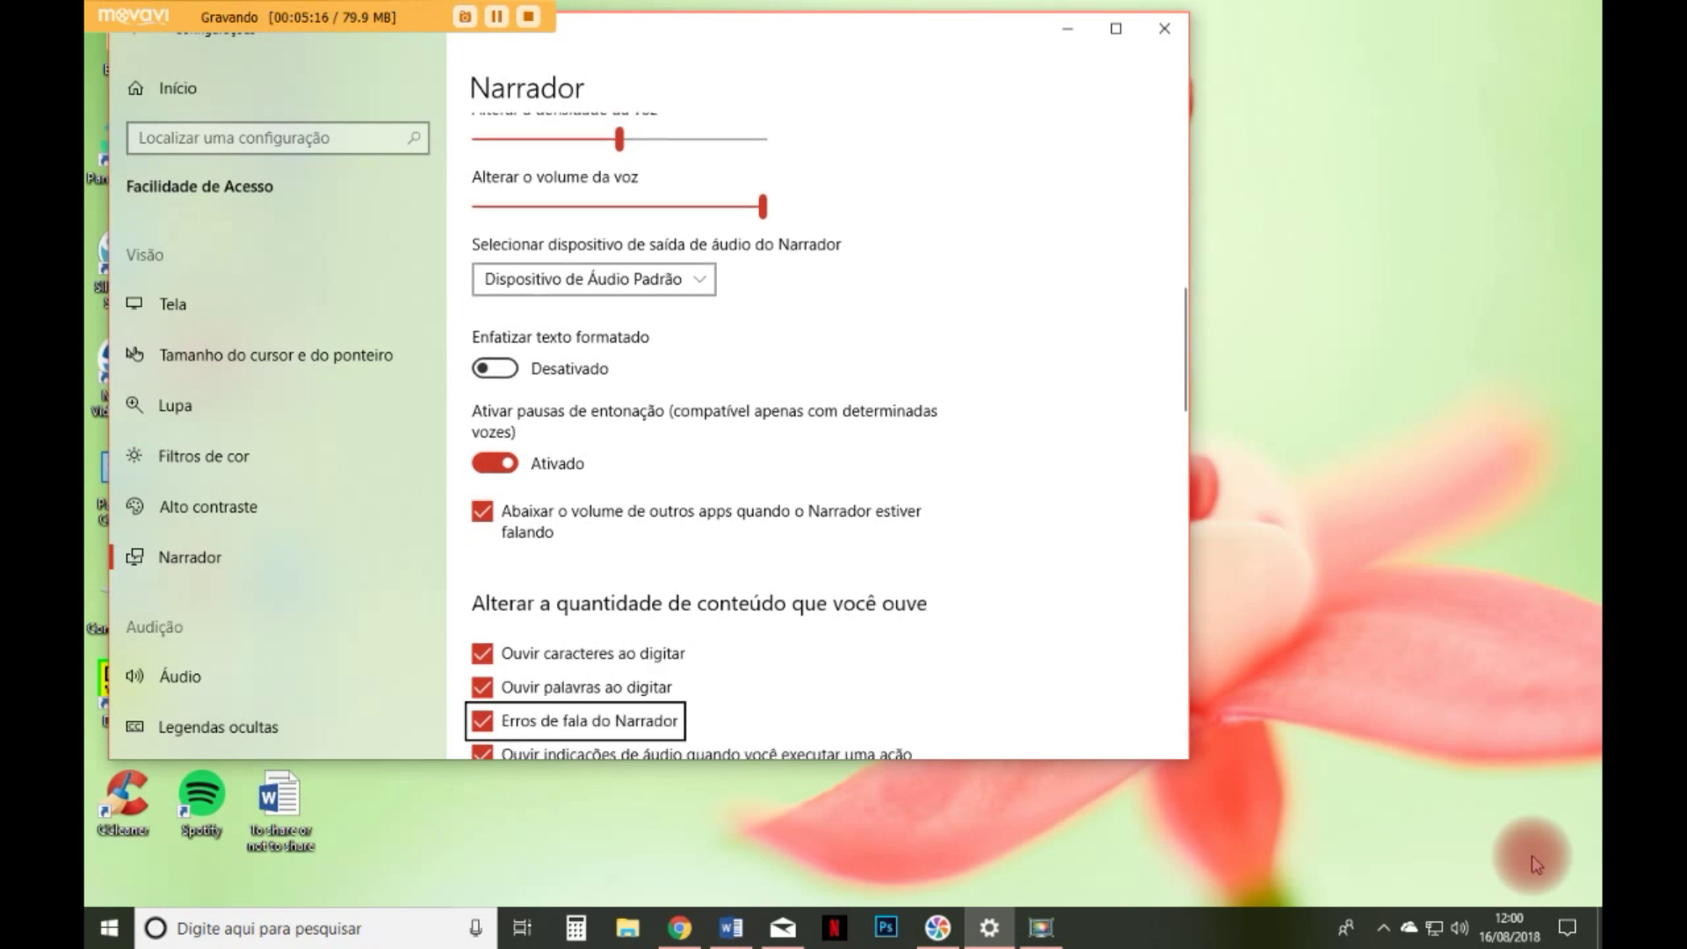
key(Tab)
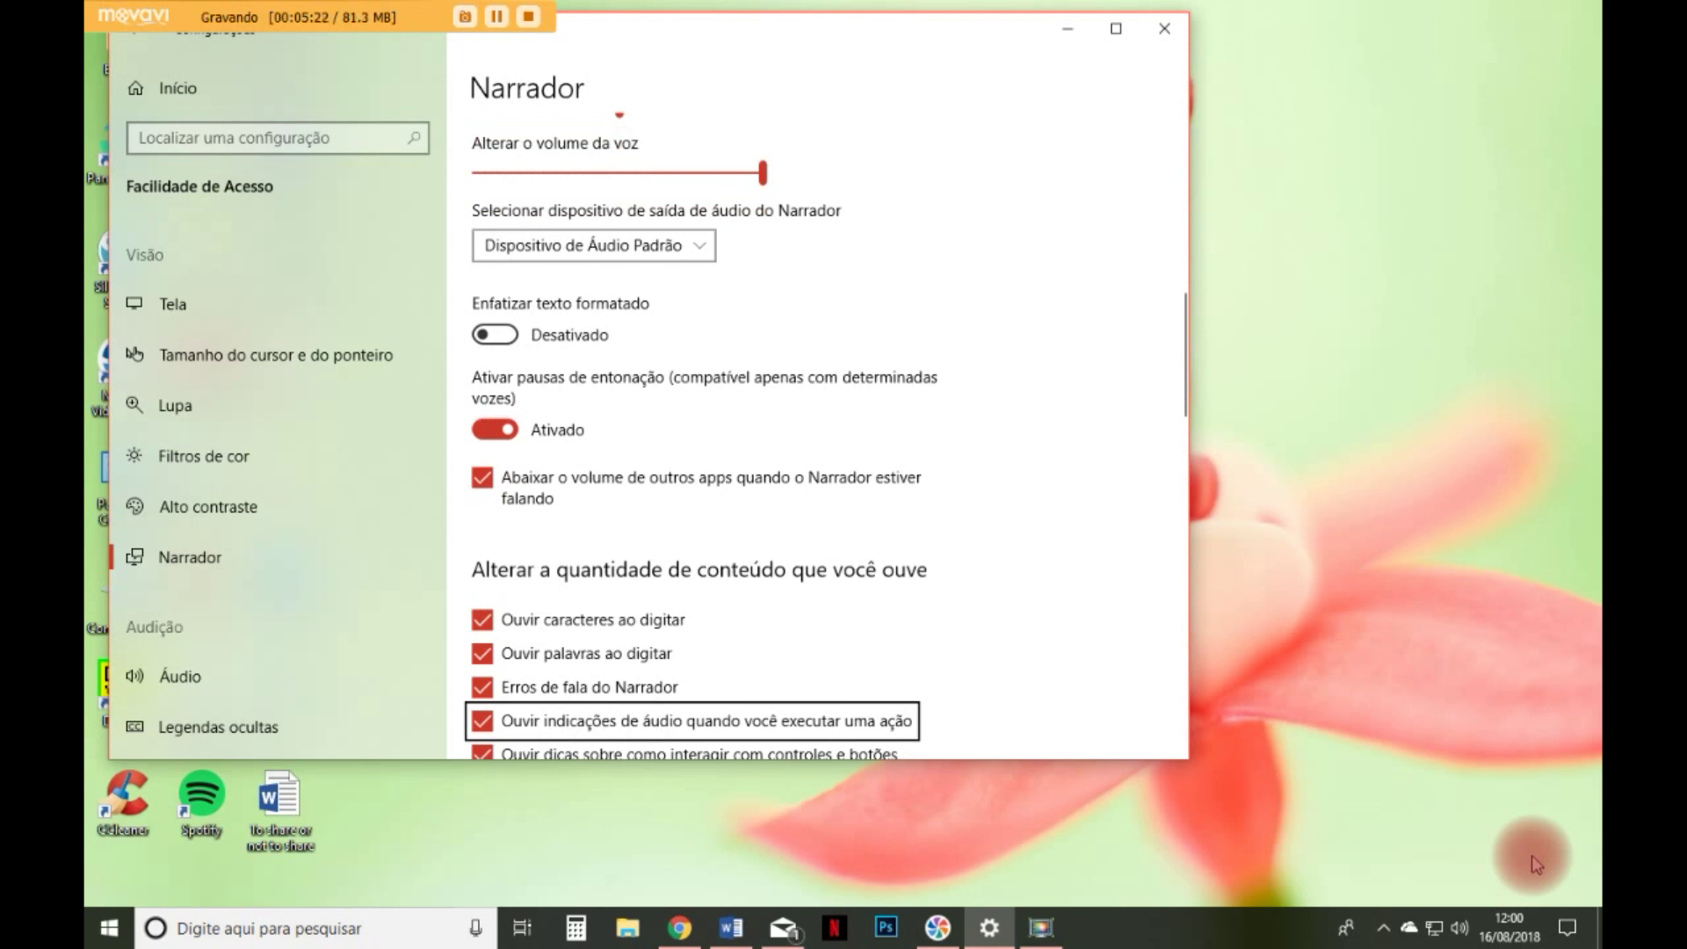
key(Tab)
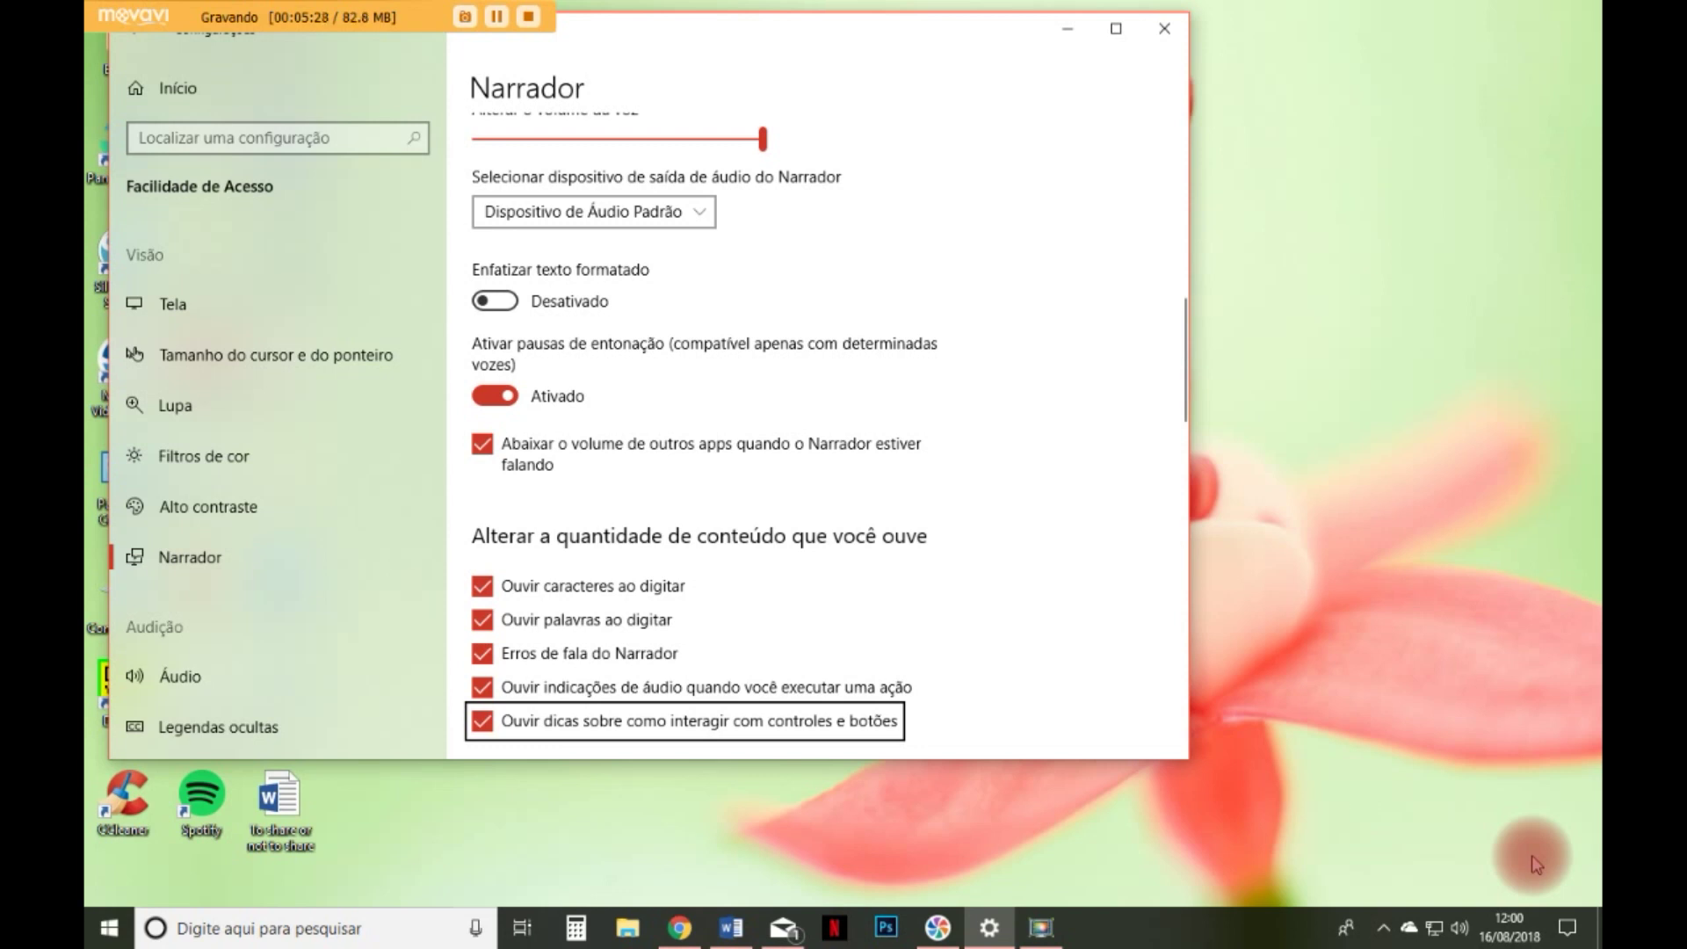
key(Tab)
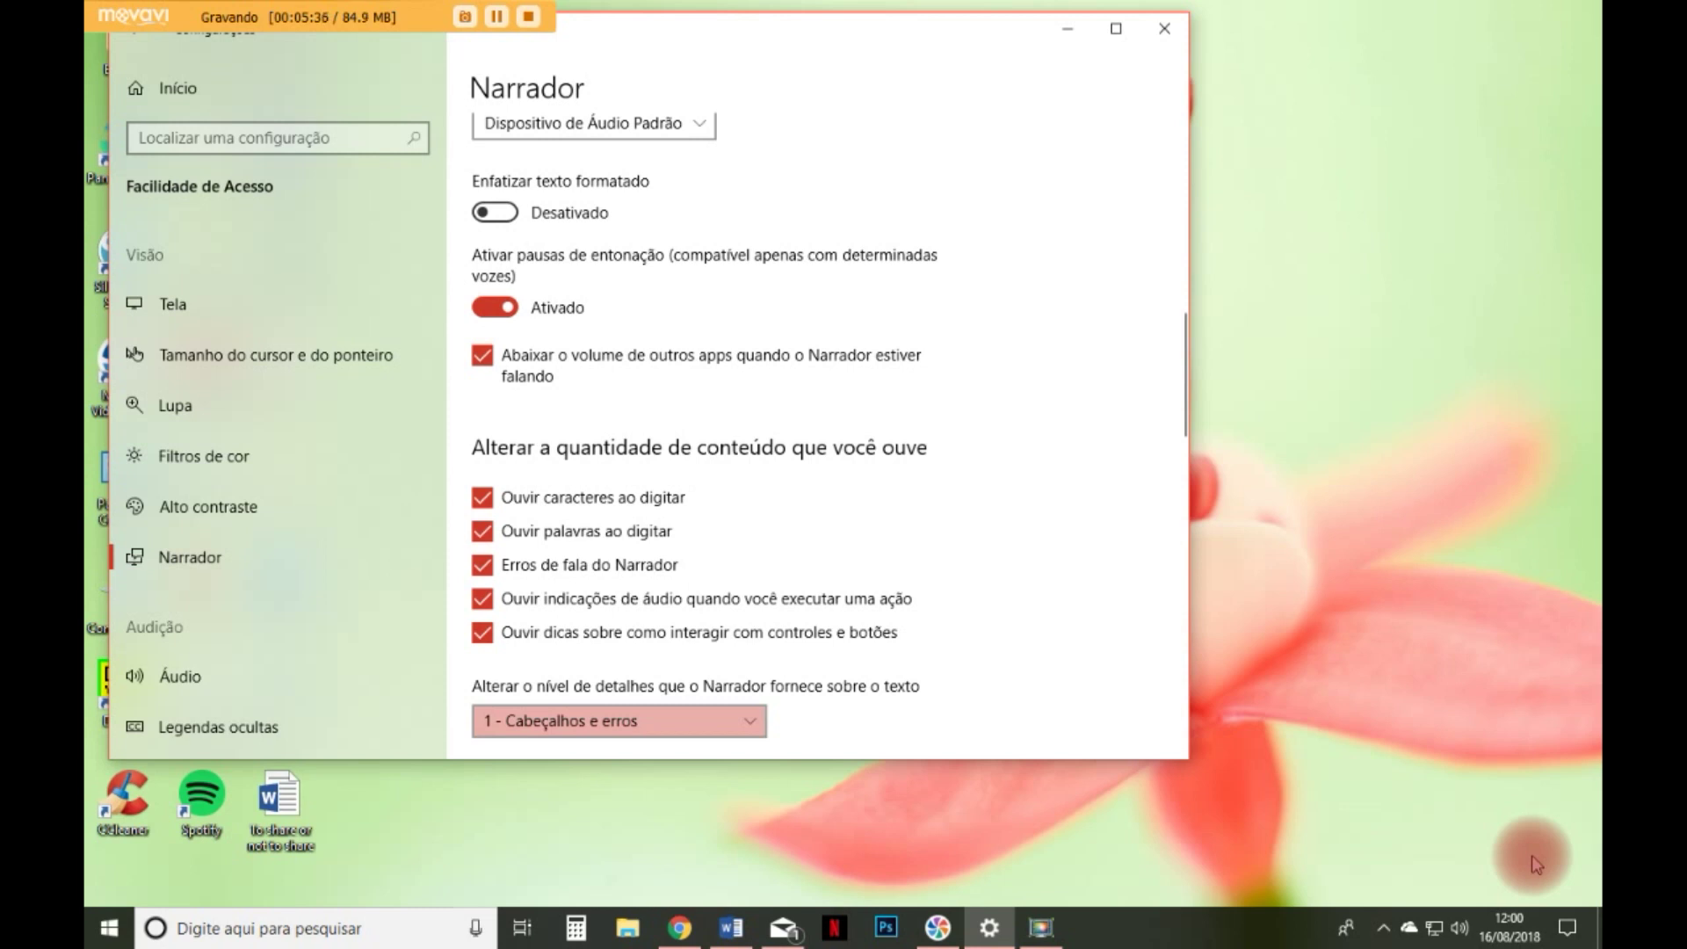
key(Tab)
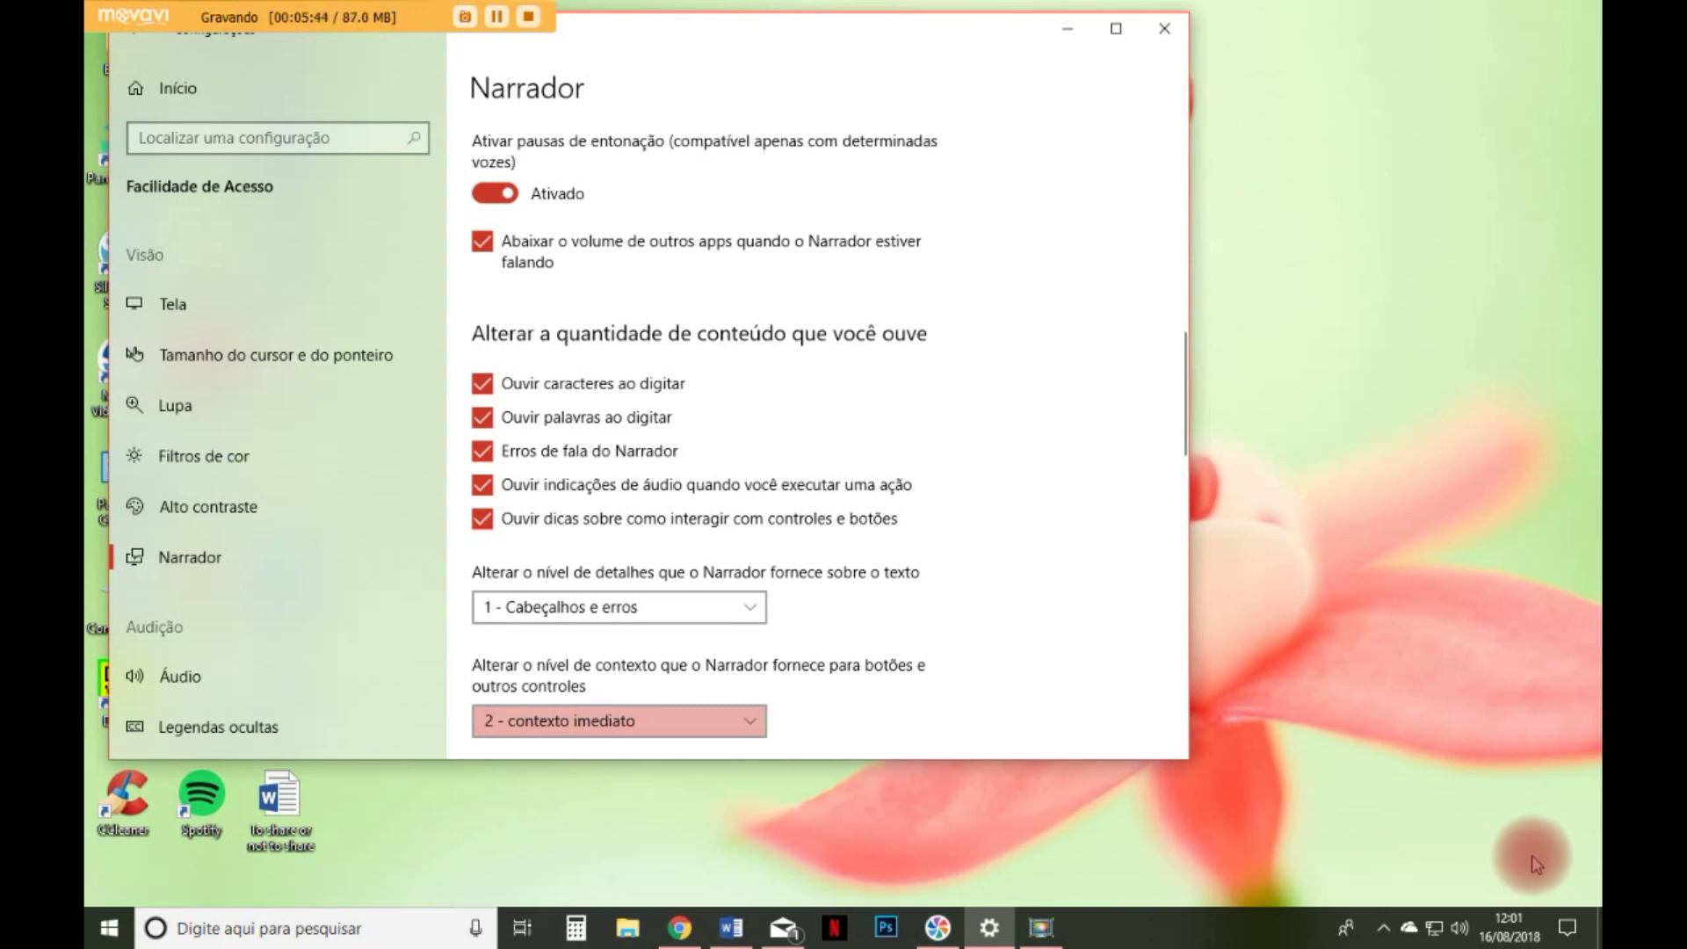
key(Tab)
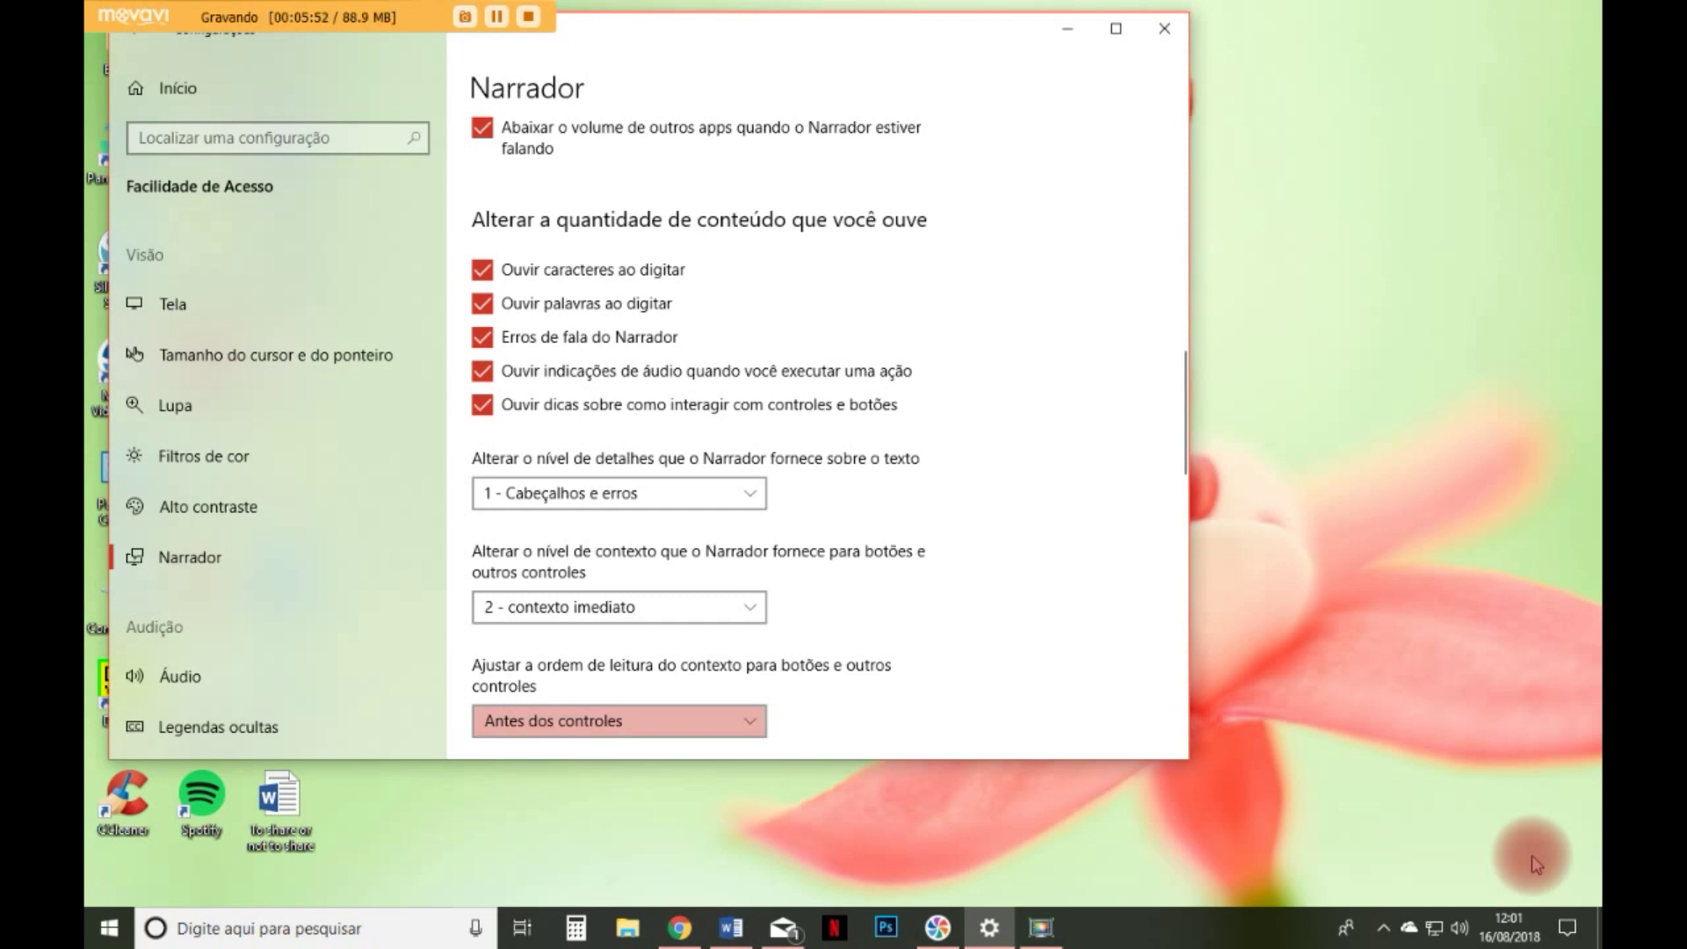
- Examine the Narrator cursor options and the Braille (beta) section, including its third-party software links and the Braille installation option
key(Tab)
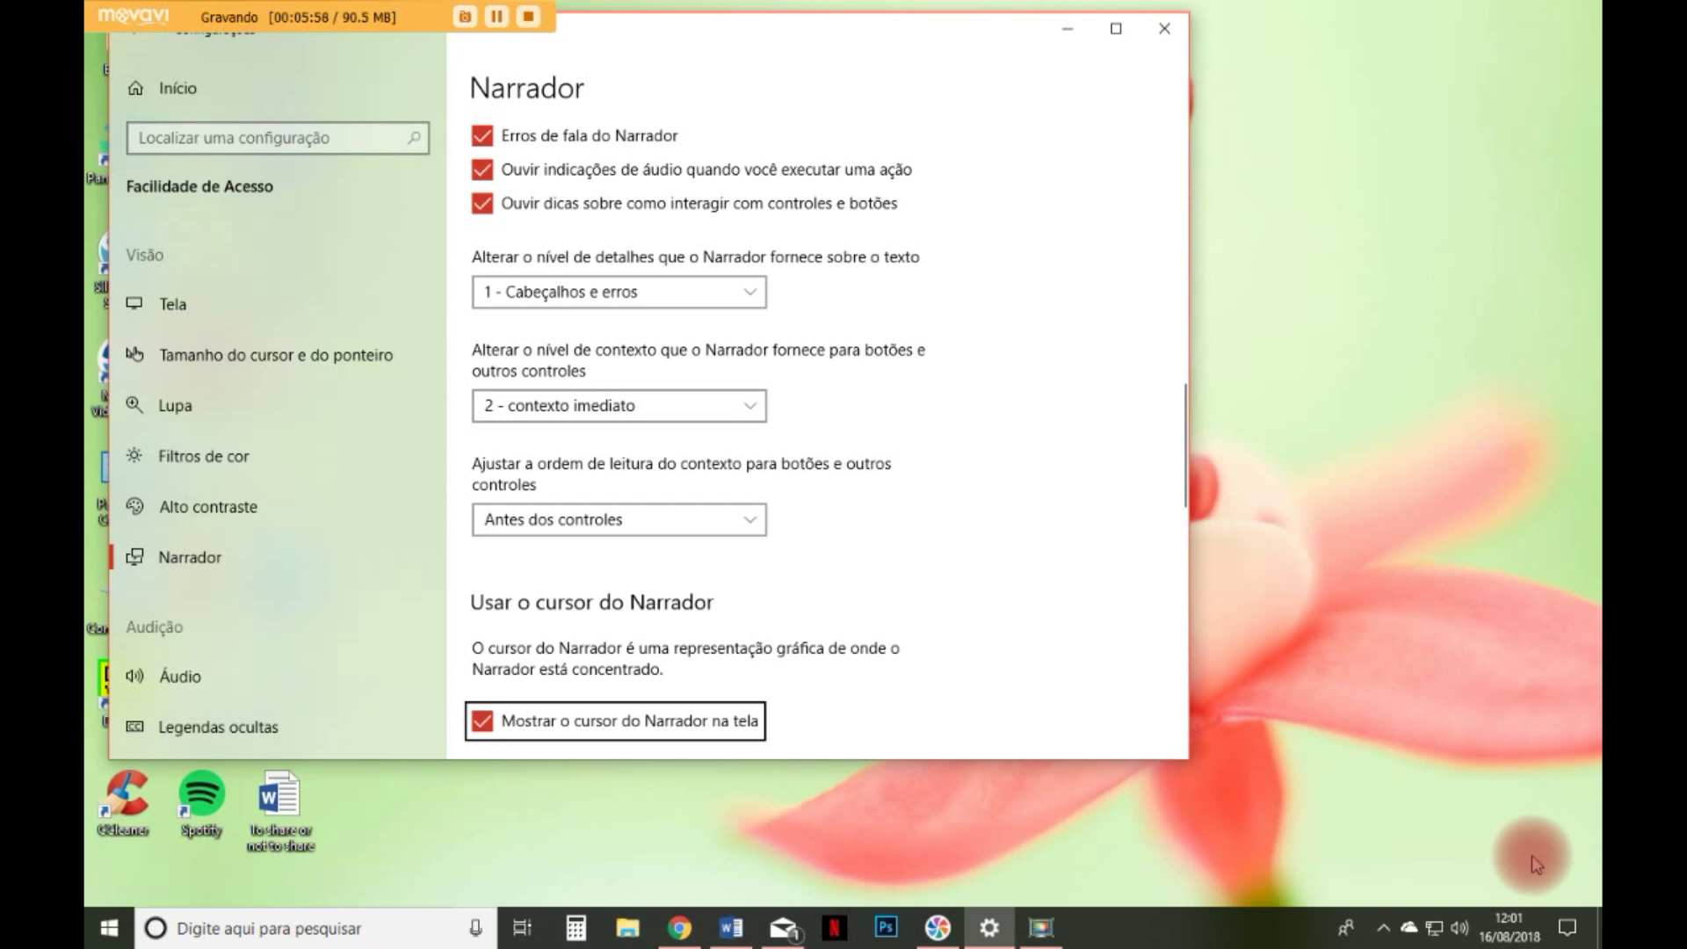
key(Tab)
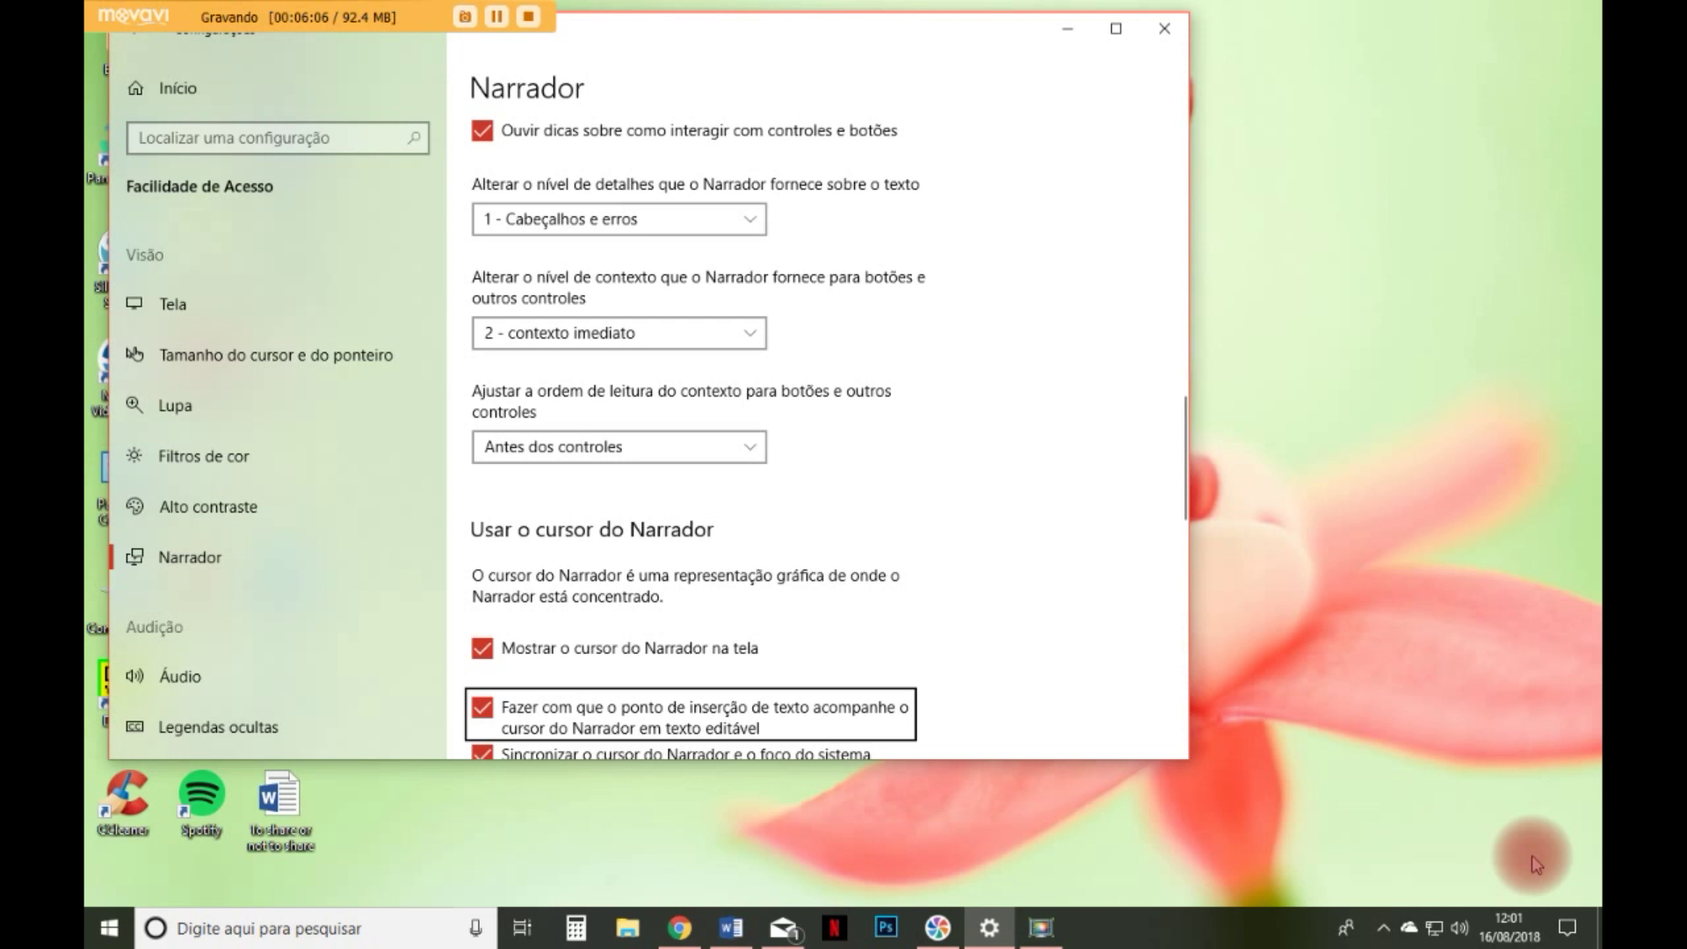
key(Tab)
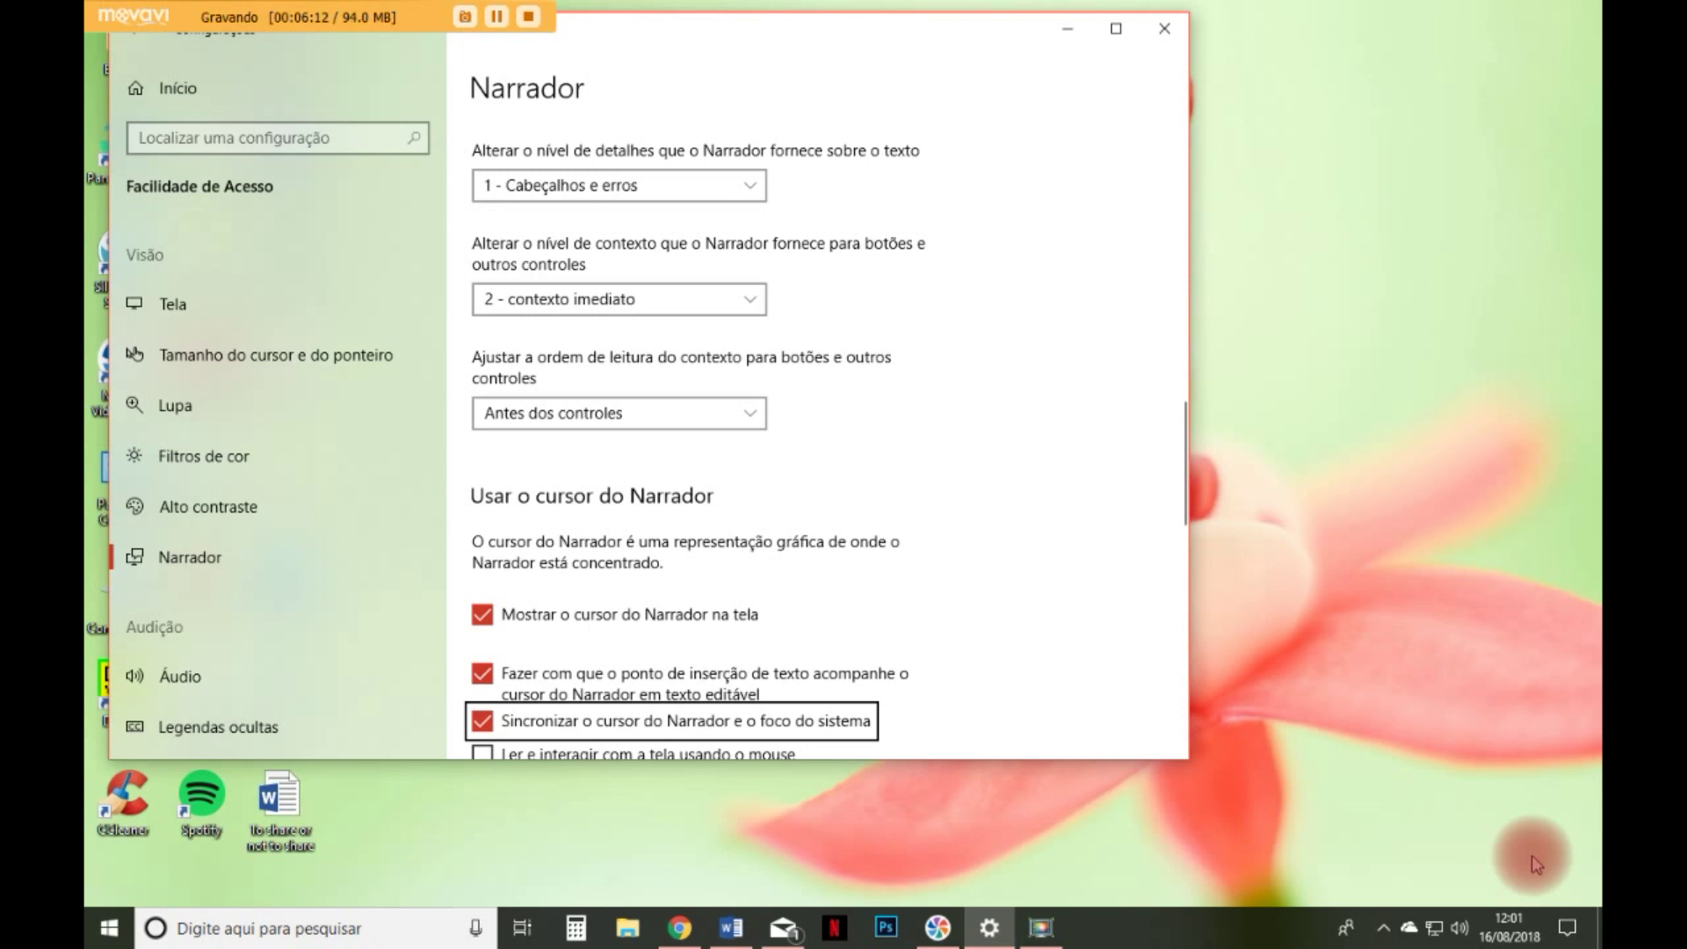
key(Tab)
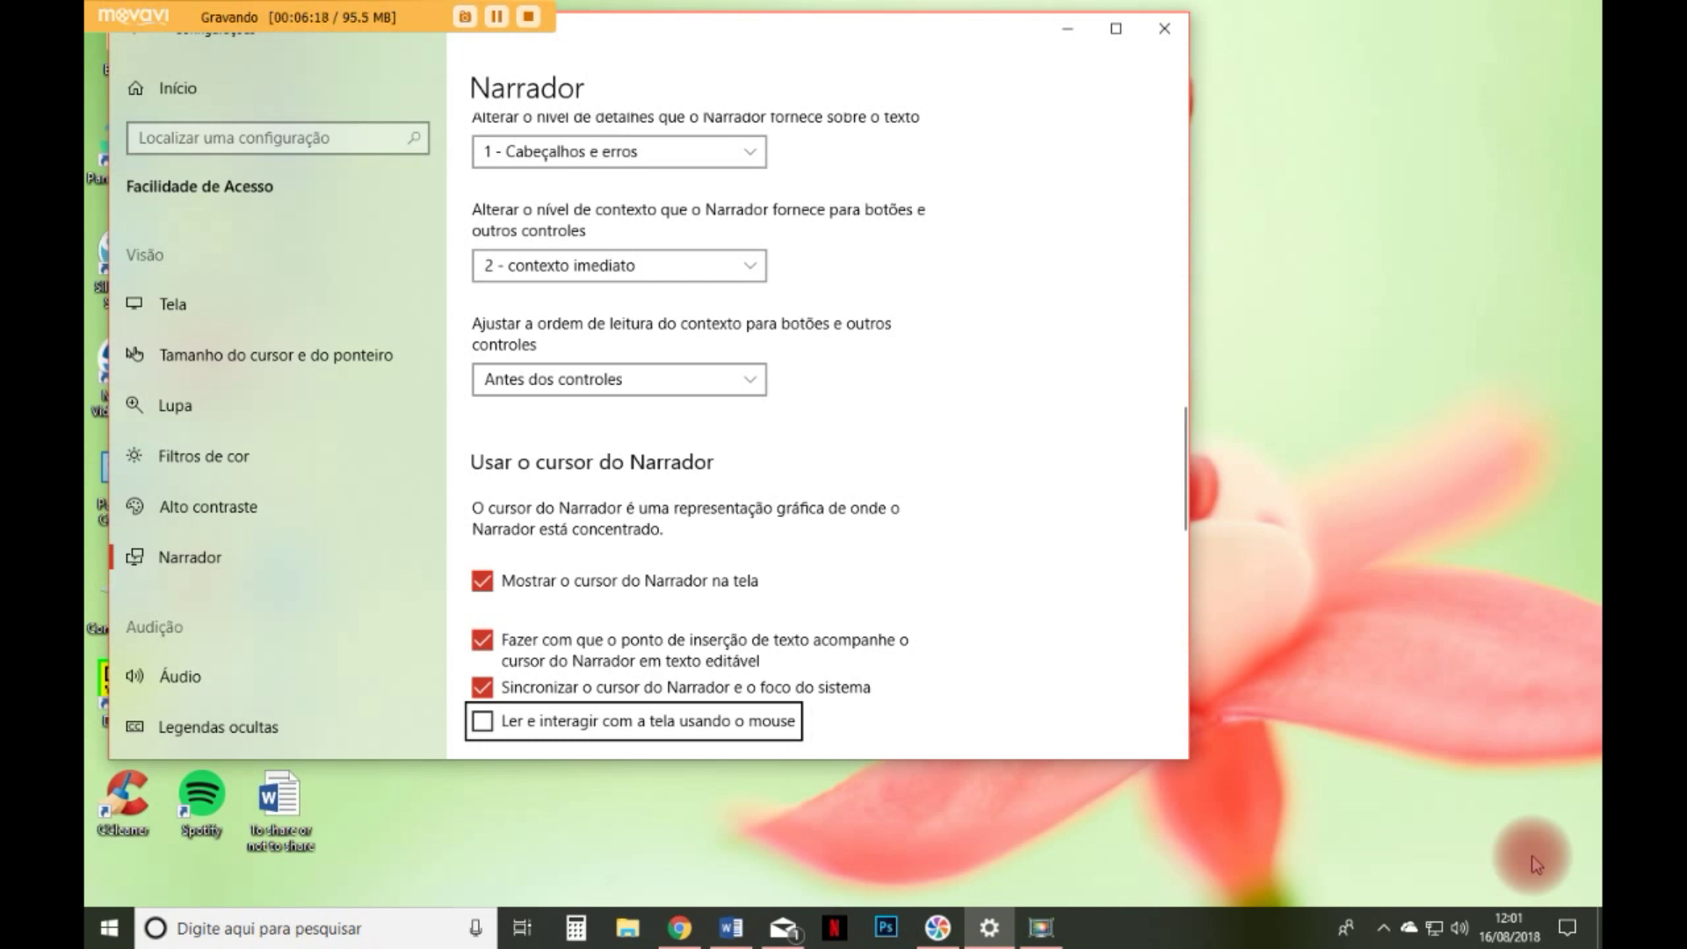
key(Tab)
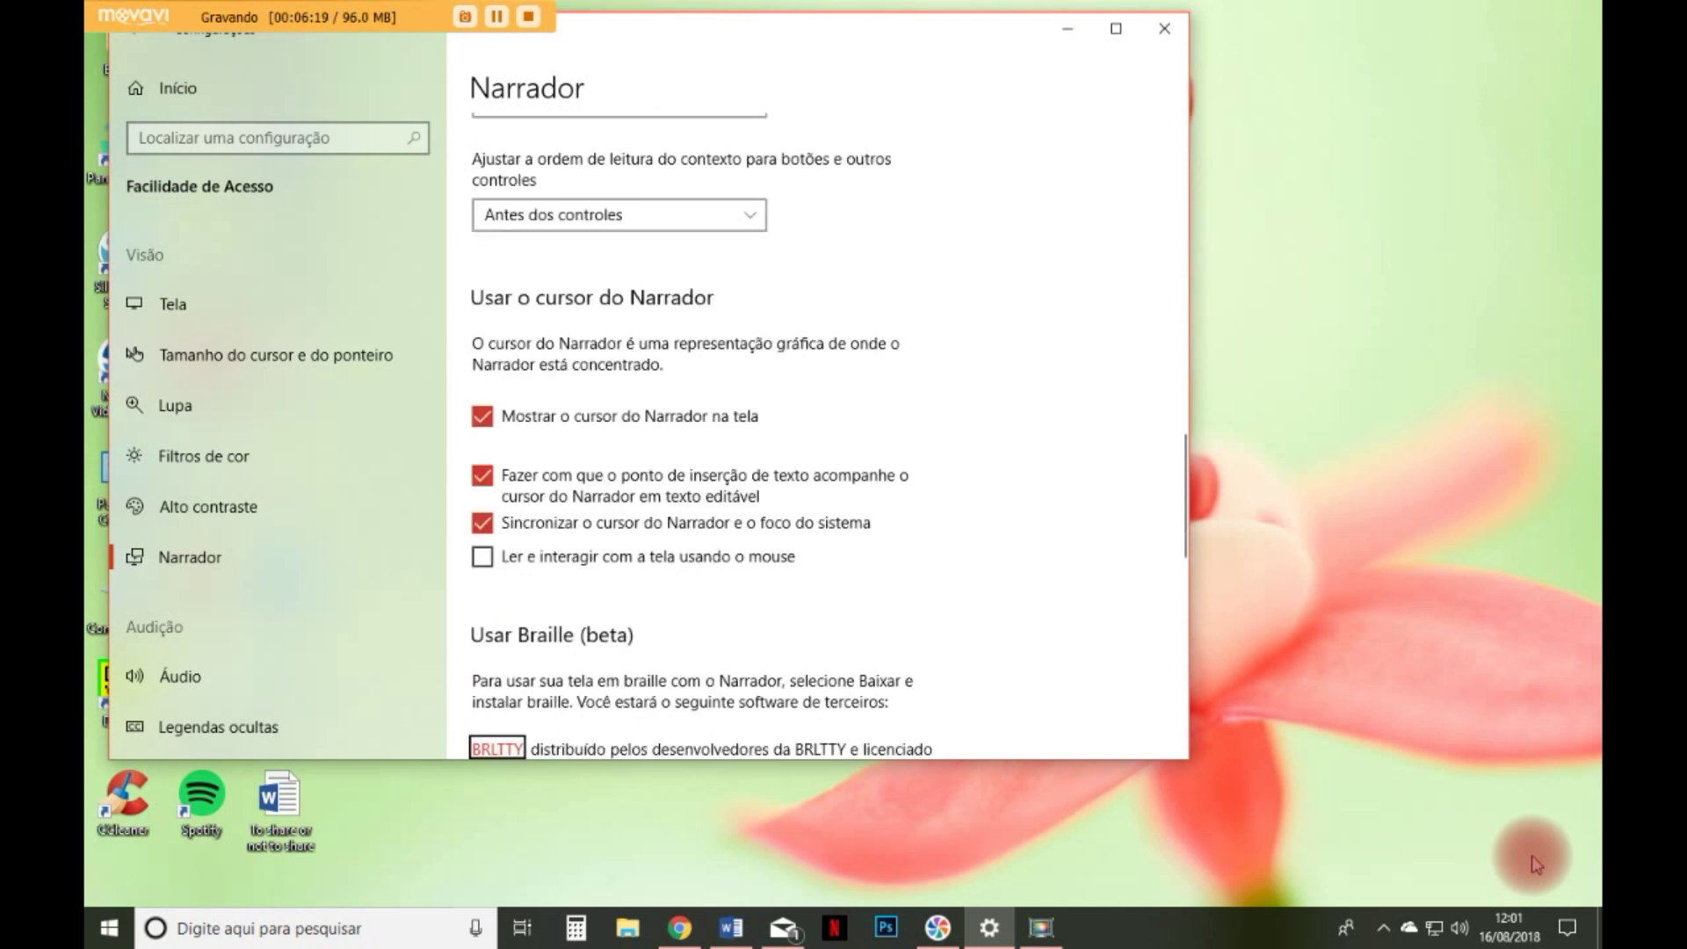
key(Tab)
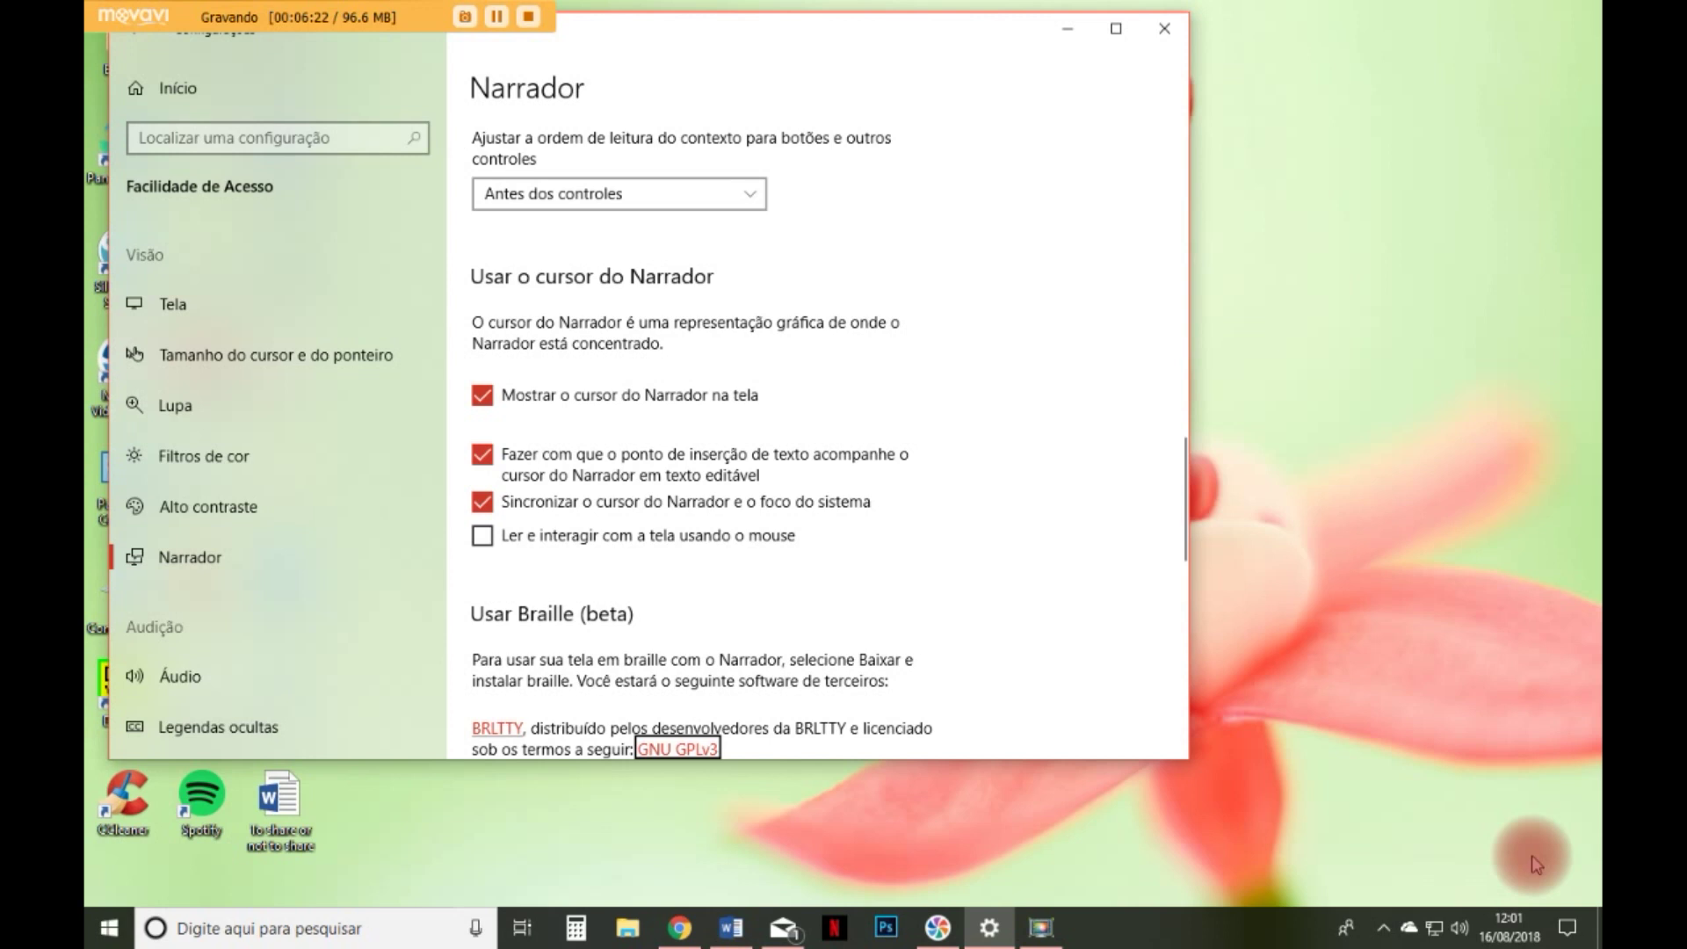
key(Tab)
key(Tab)
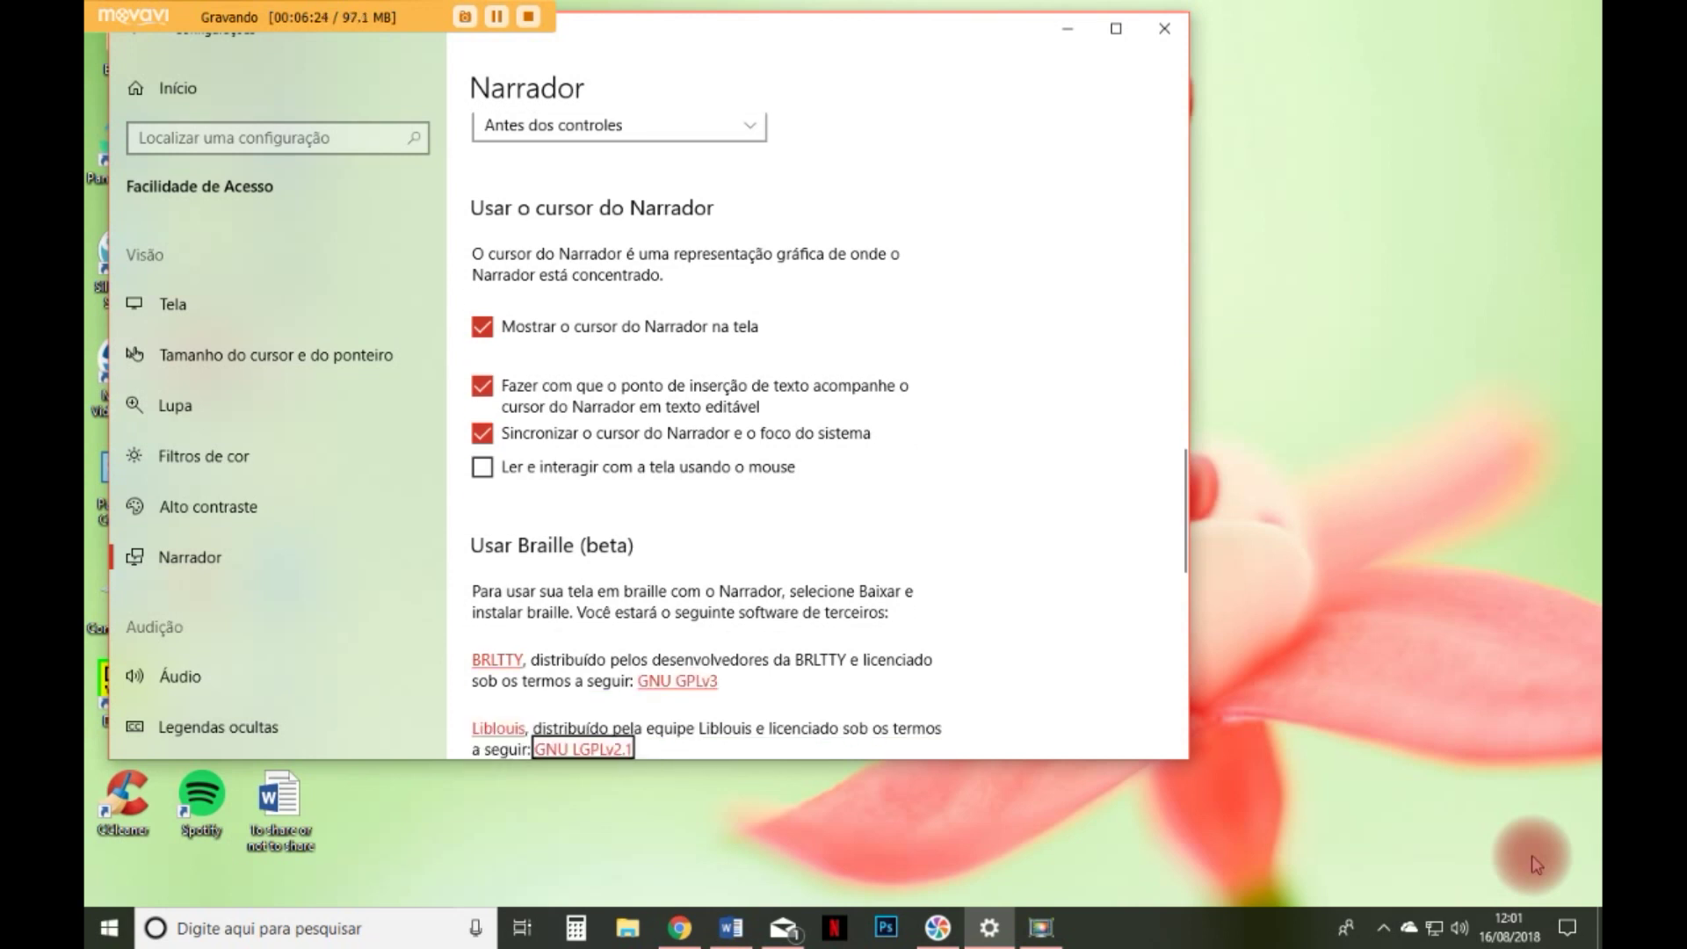
key(Tab)
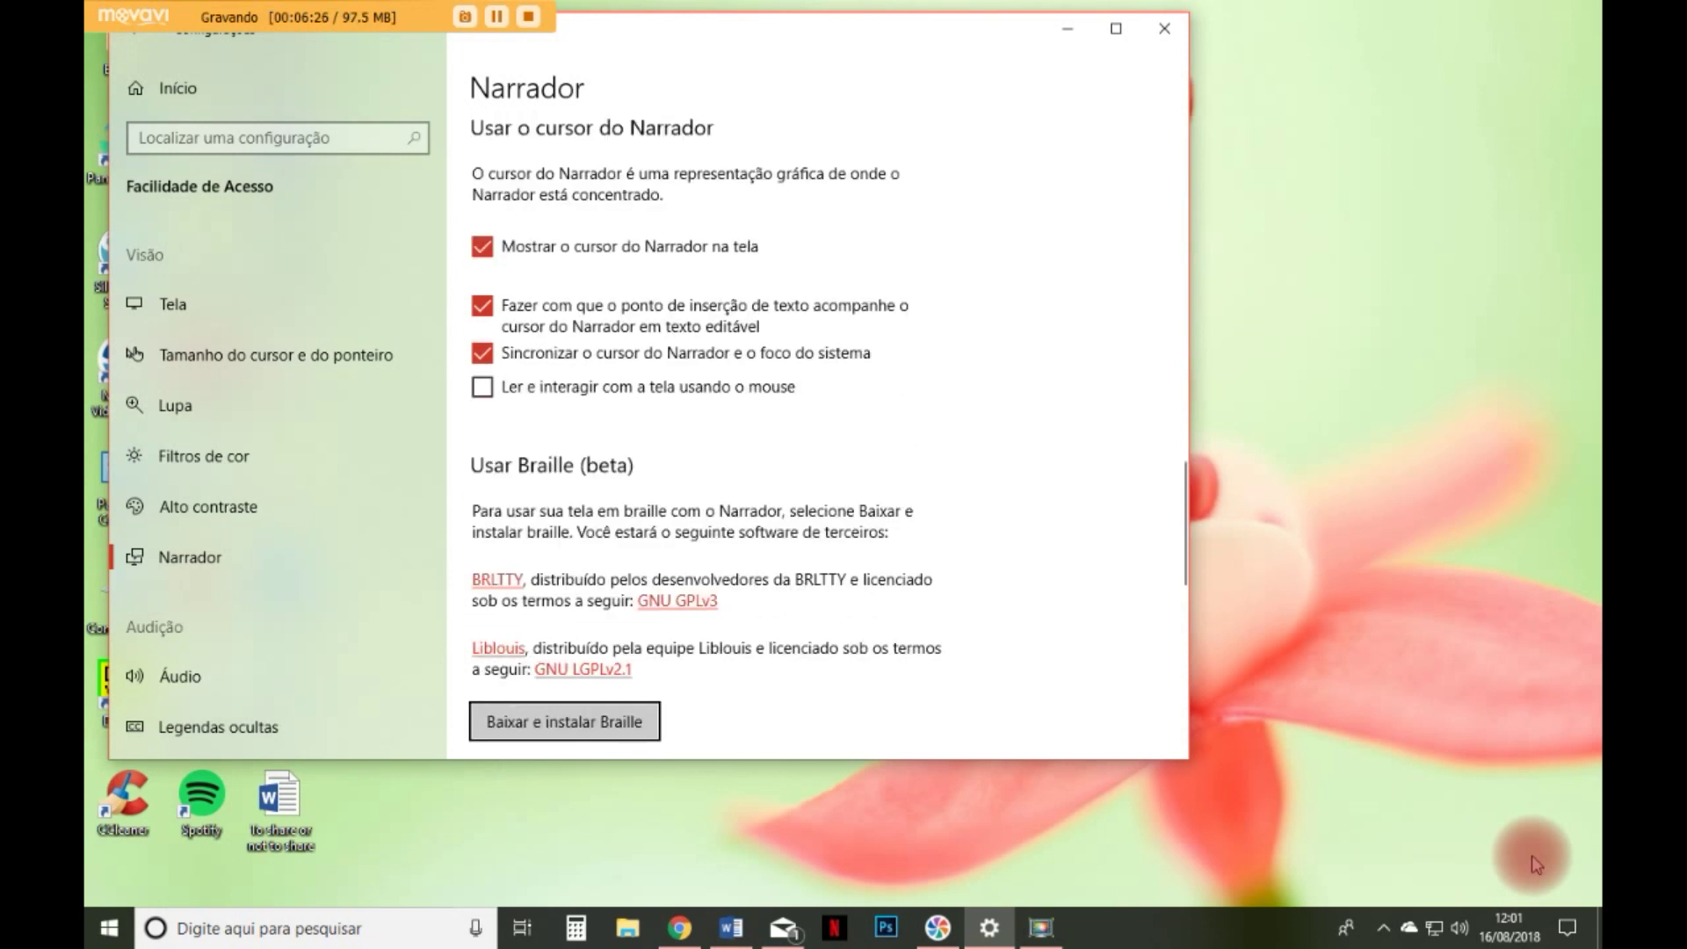
- Examine the Narrator key behaviour options, the diagnostic data and privacy settings, the scan mode information, and the help and feedback links
key(Tab)
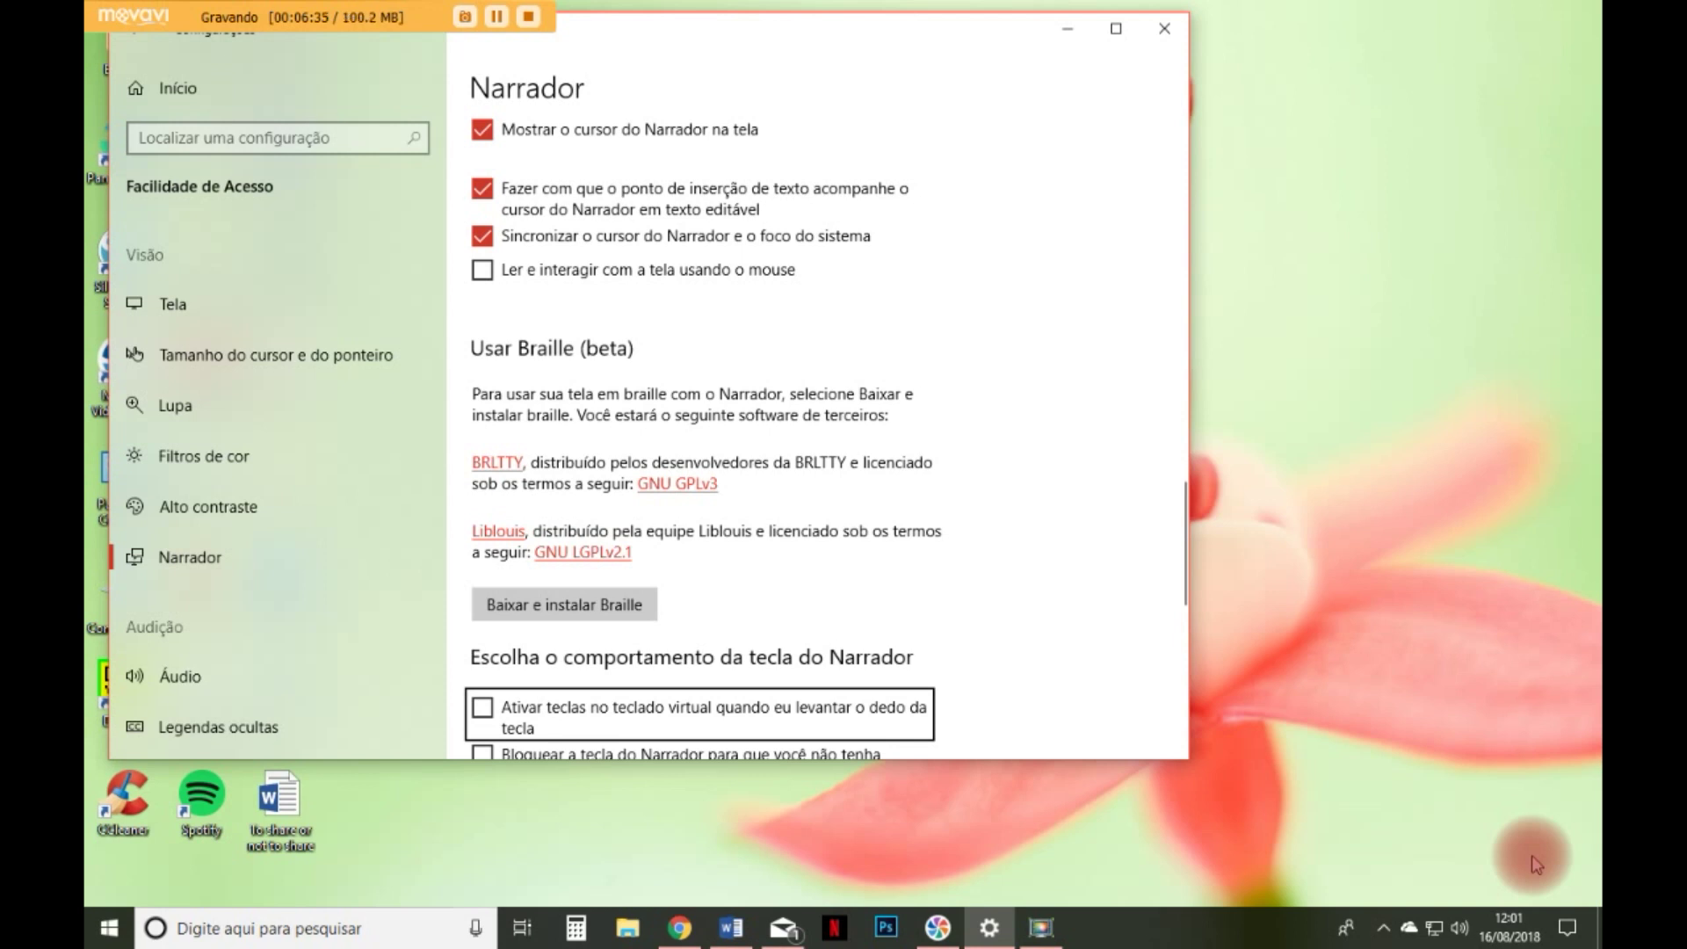
key(Tab)
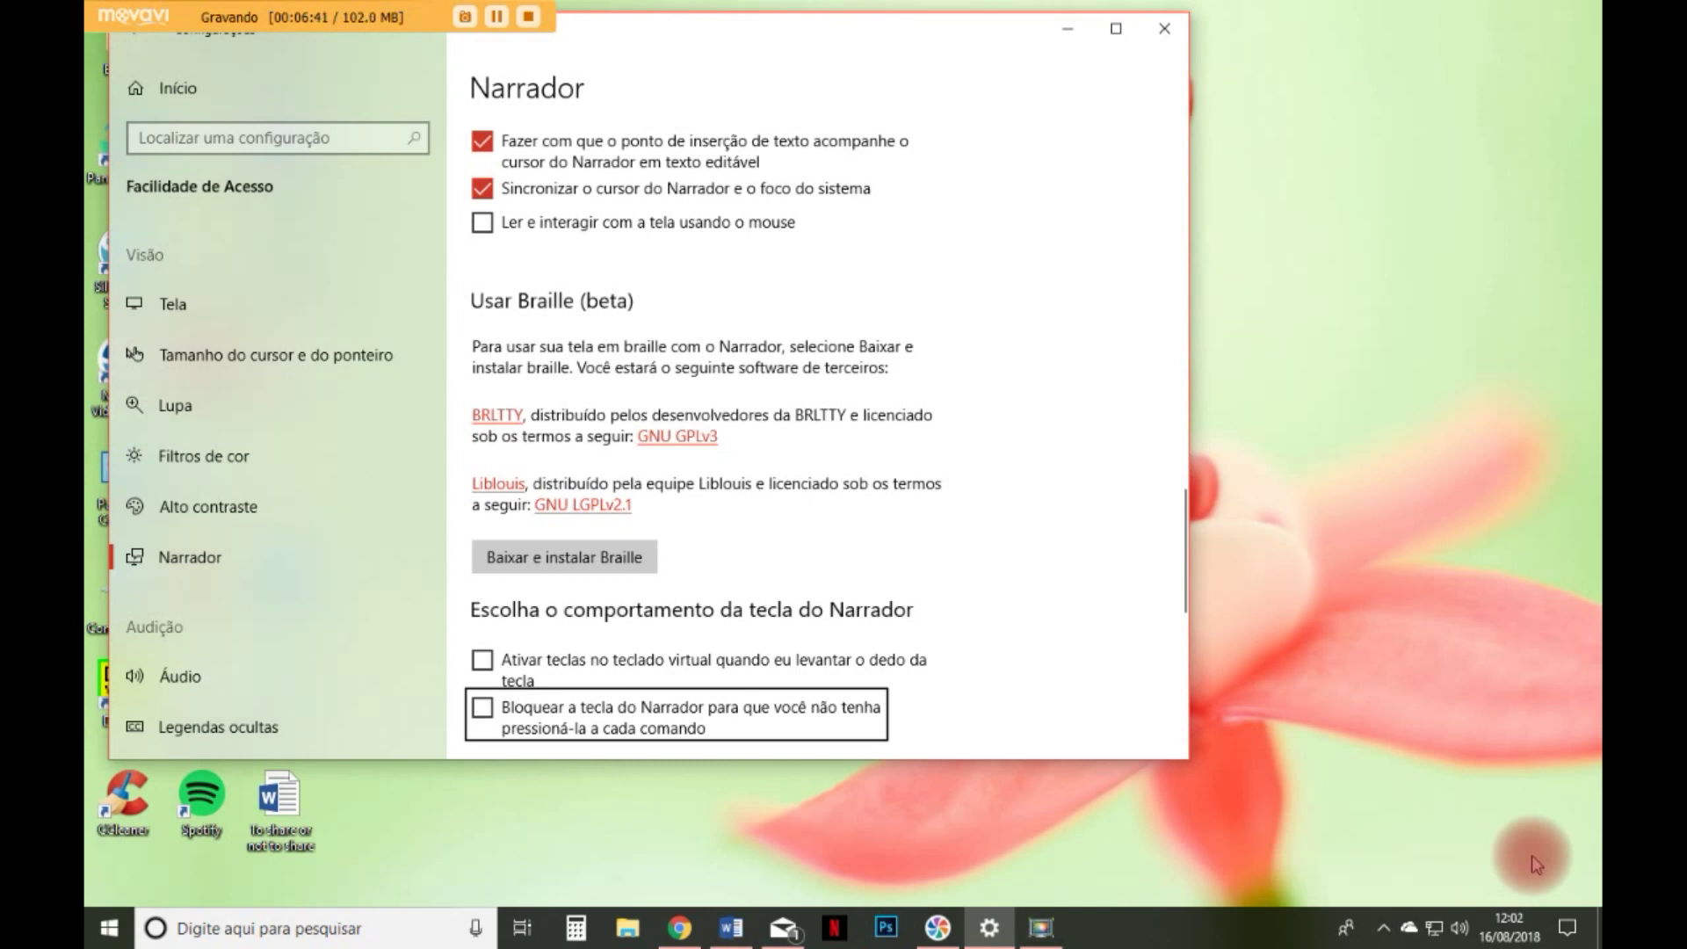
key(Tab)
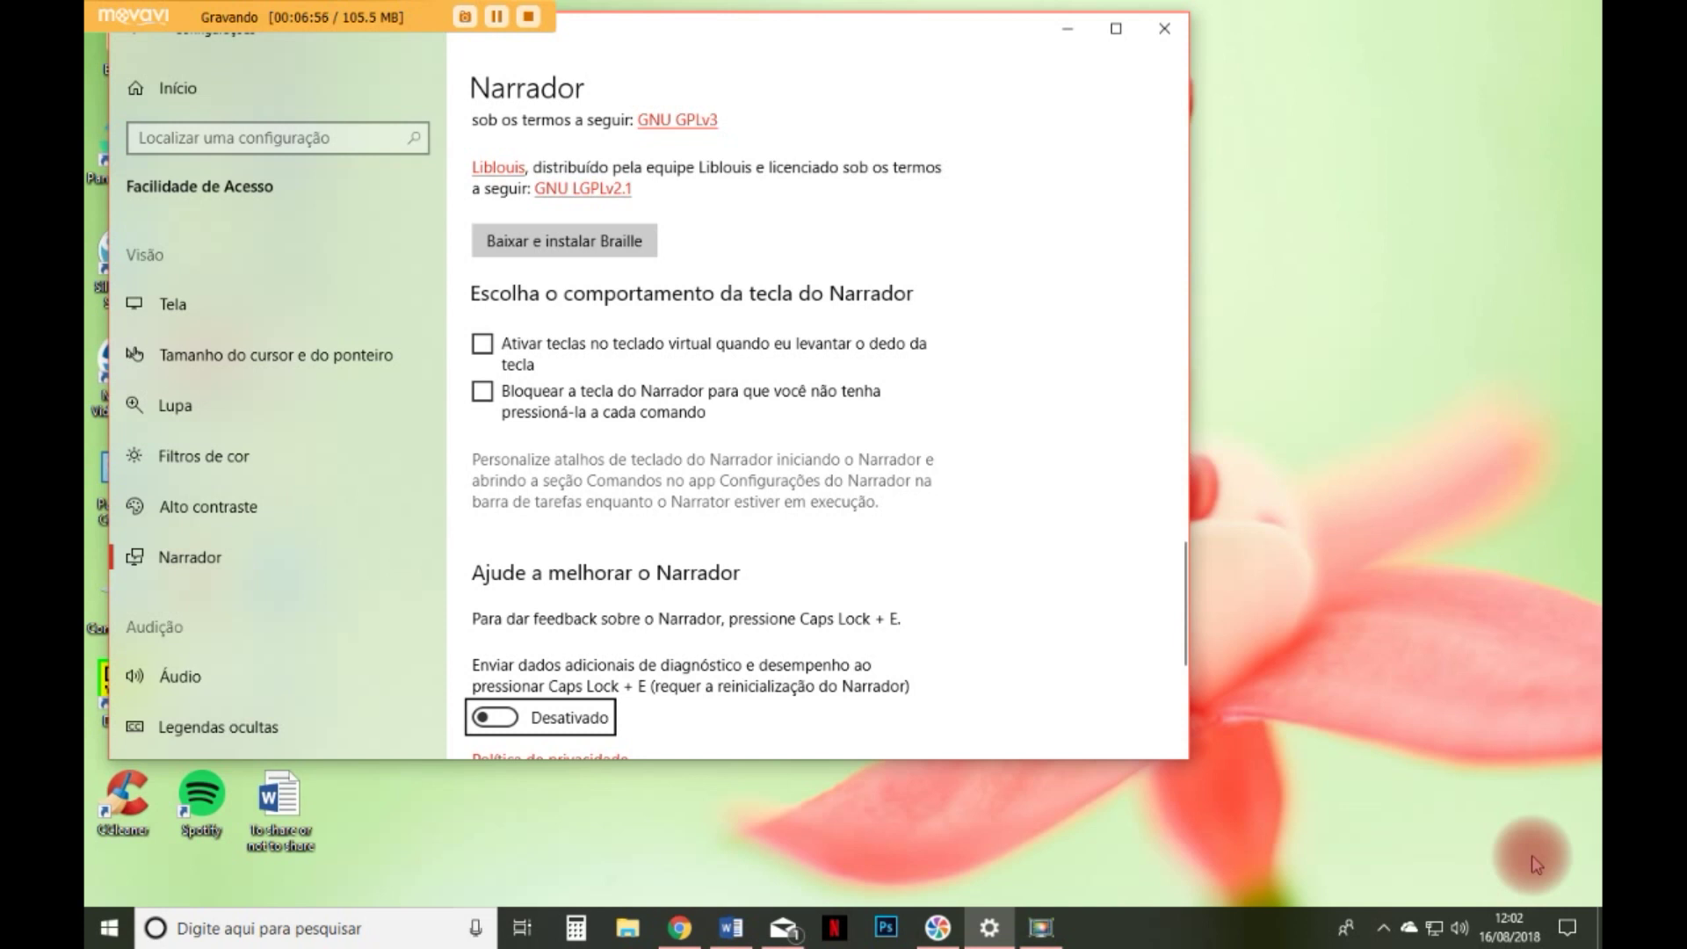
key(Tab)
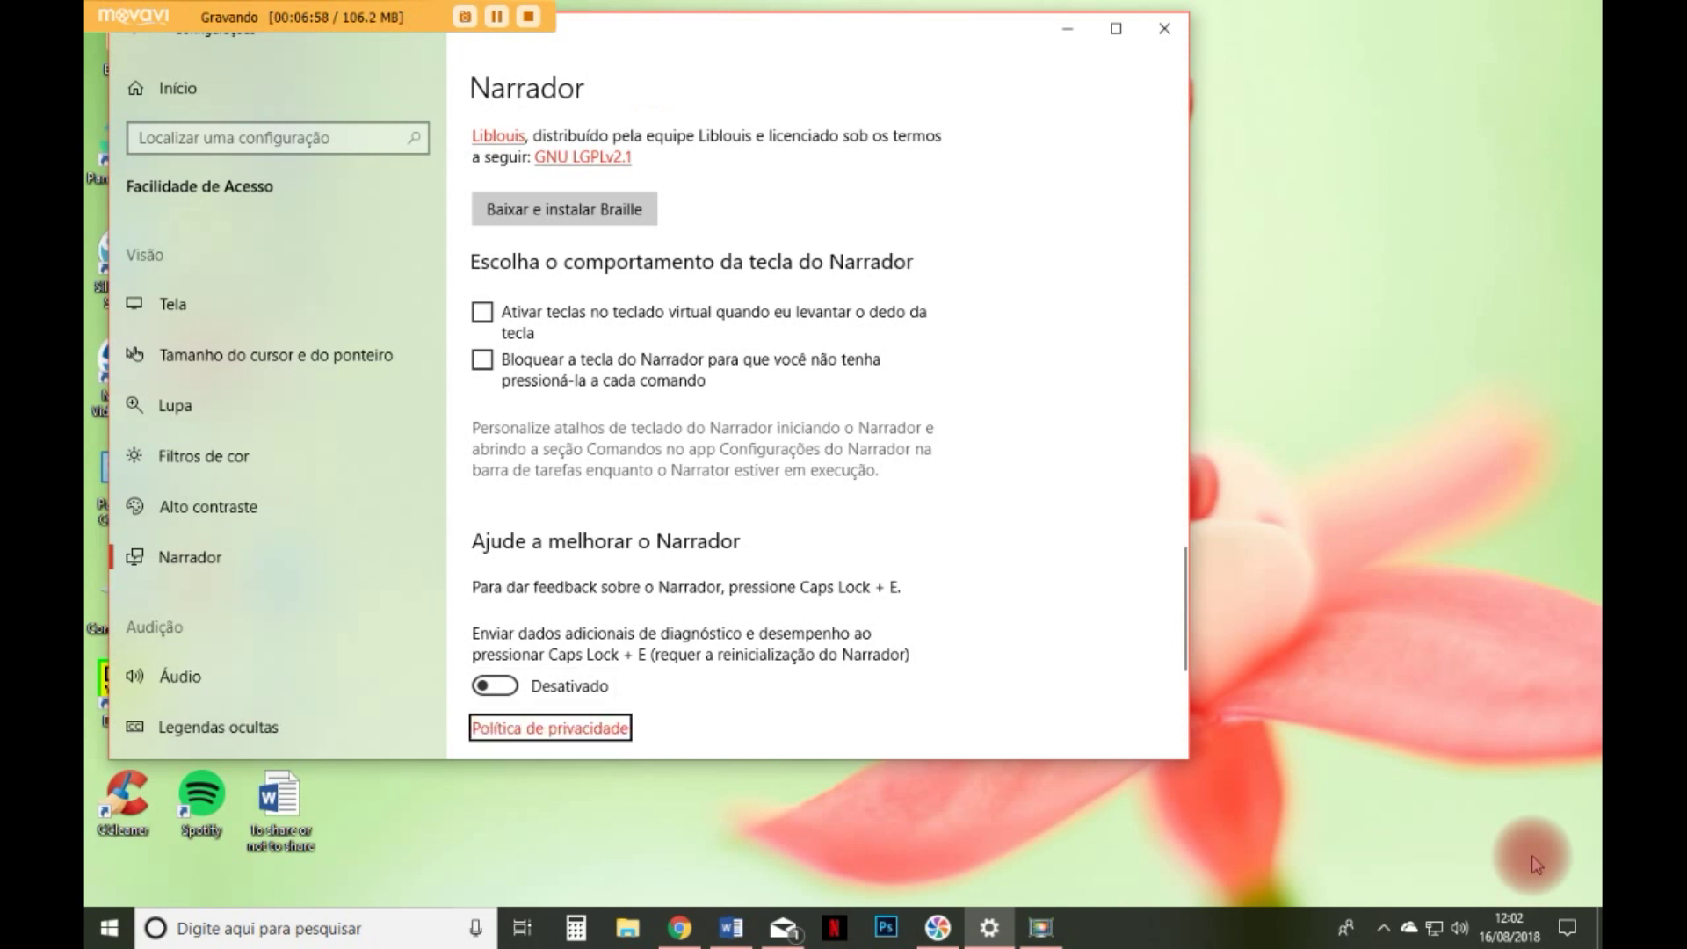
key(Tab)
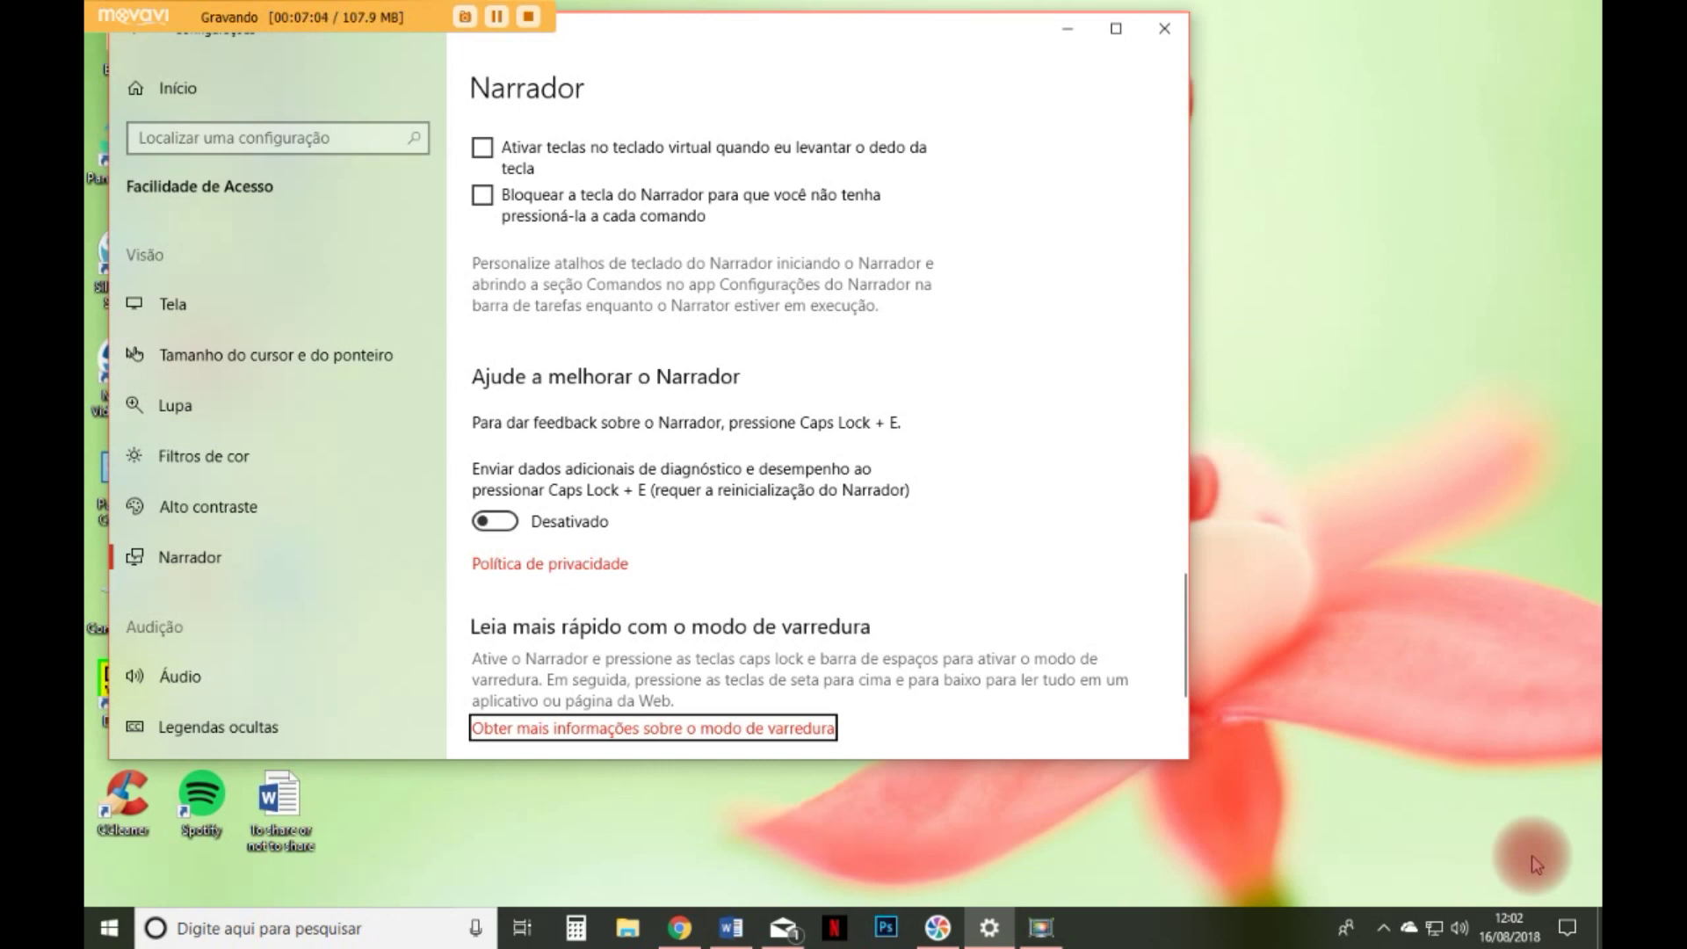
key(Tab)
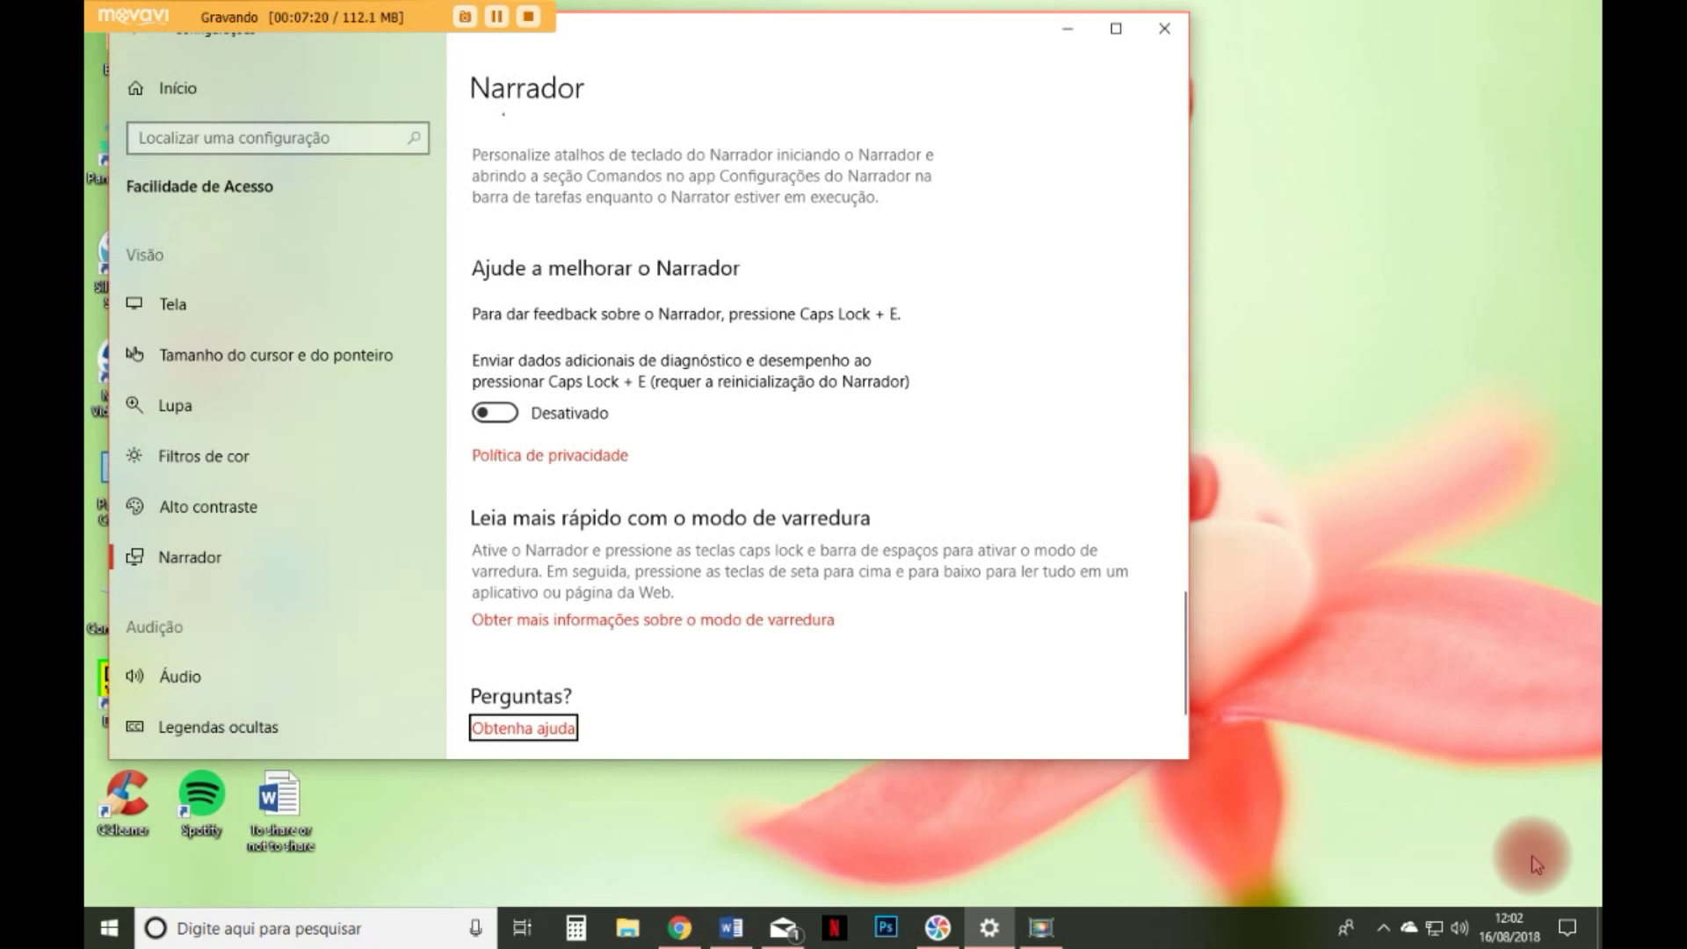
key(Tab)
- Go back to the Ease of Access navigation list and review the Vision categories from Narrador up to Tela
key(Tab)
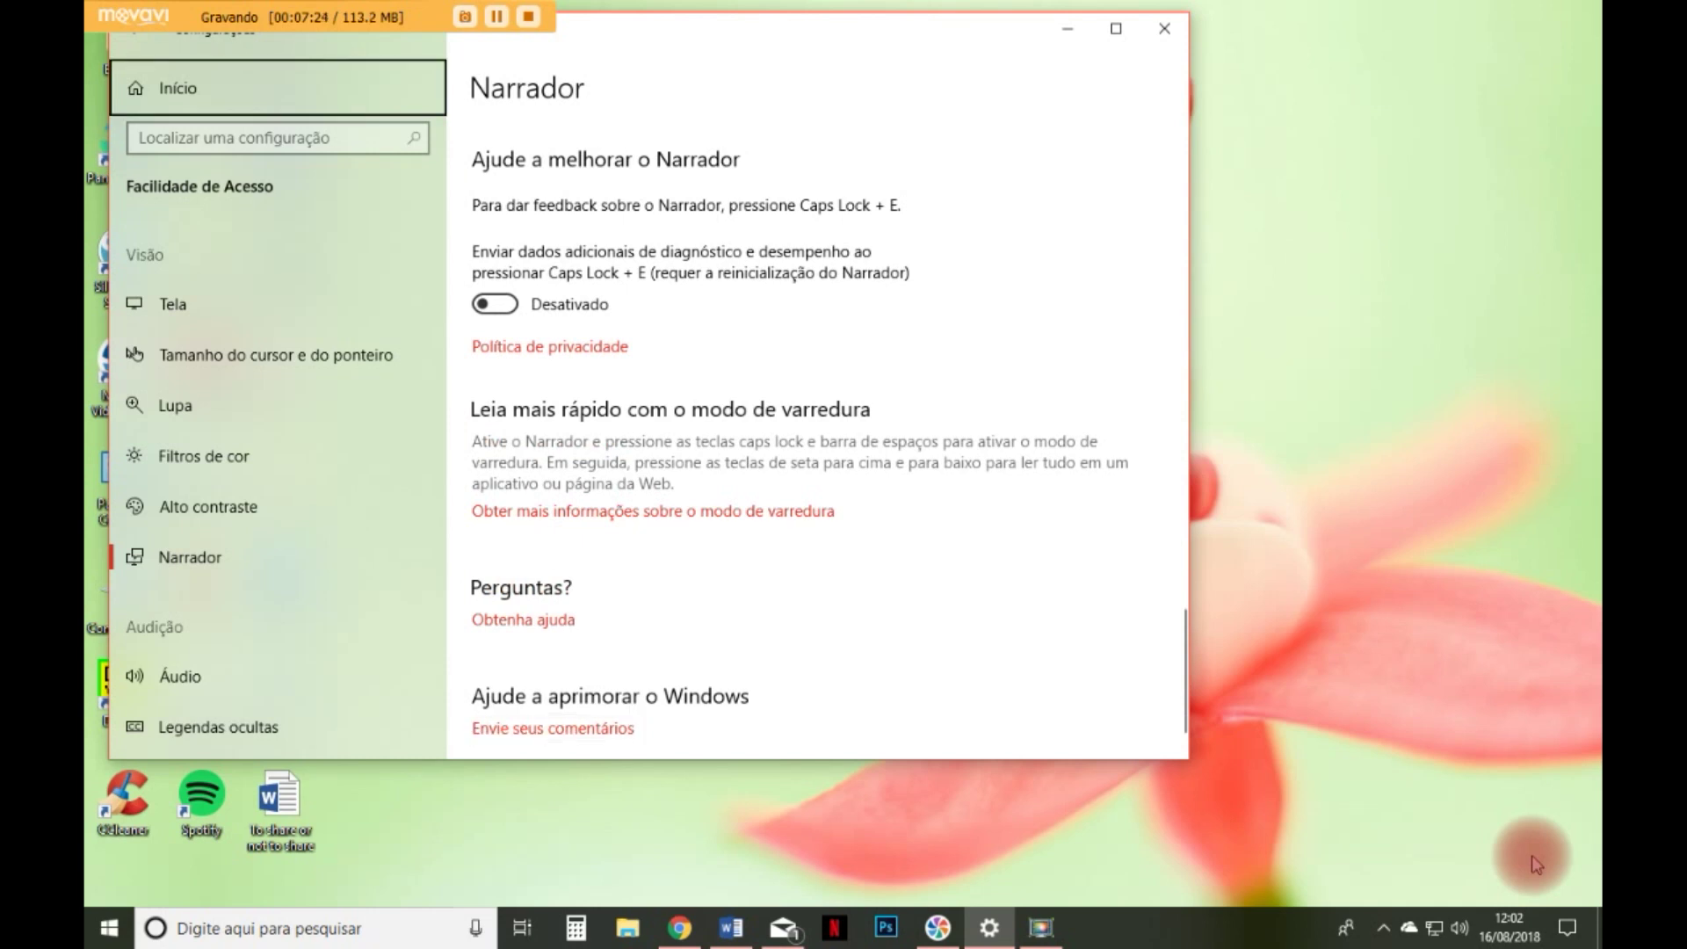
key(Tab)
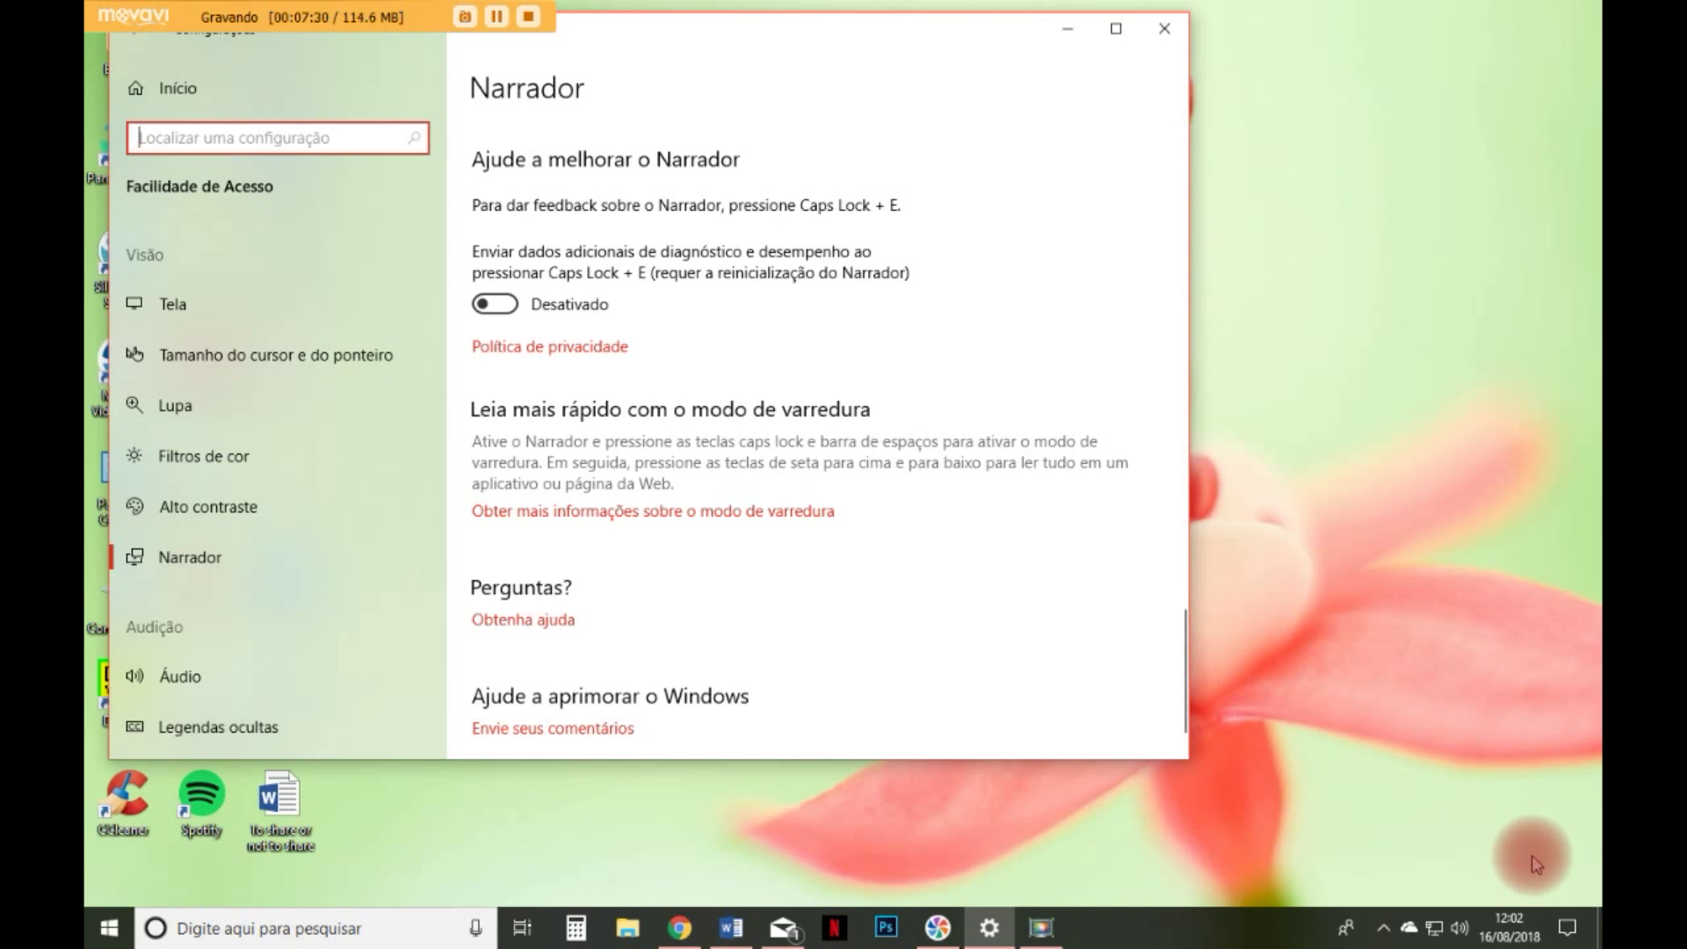
key(Tab)
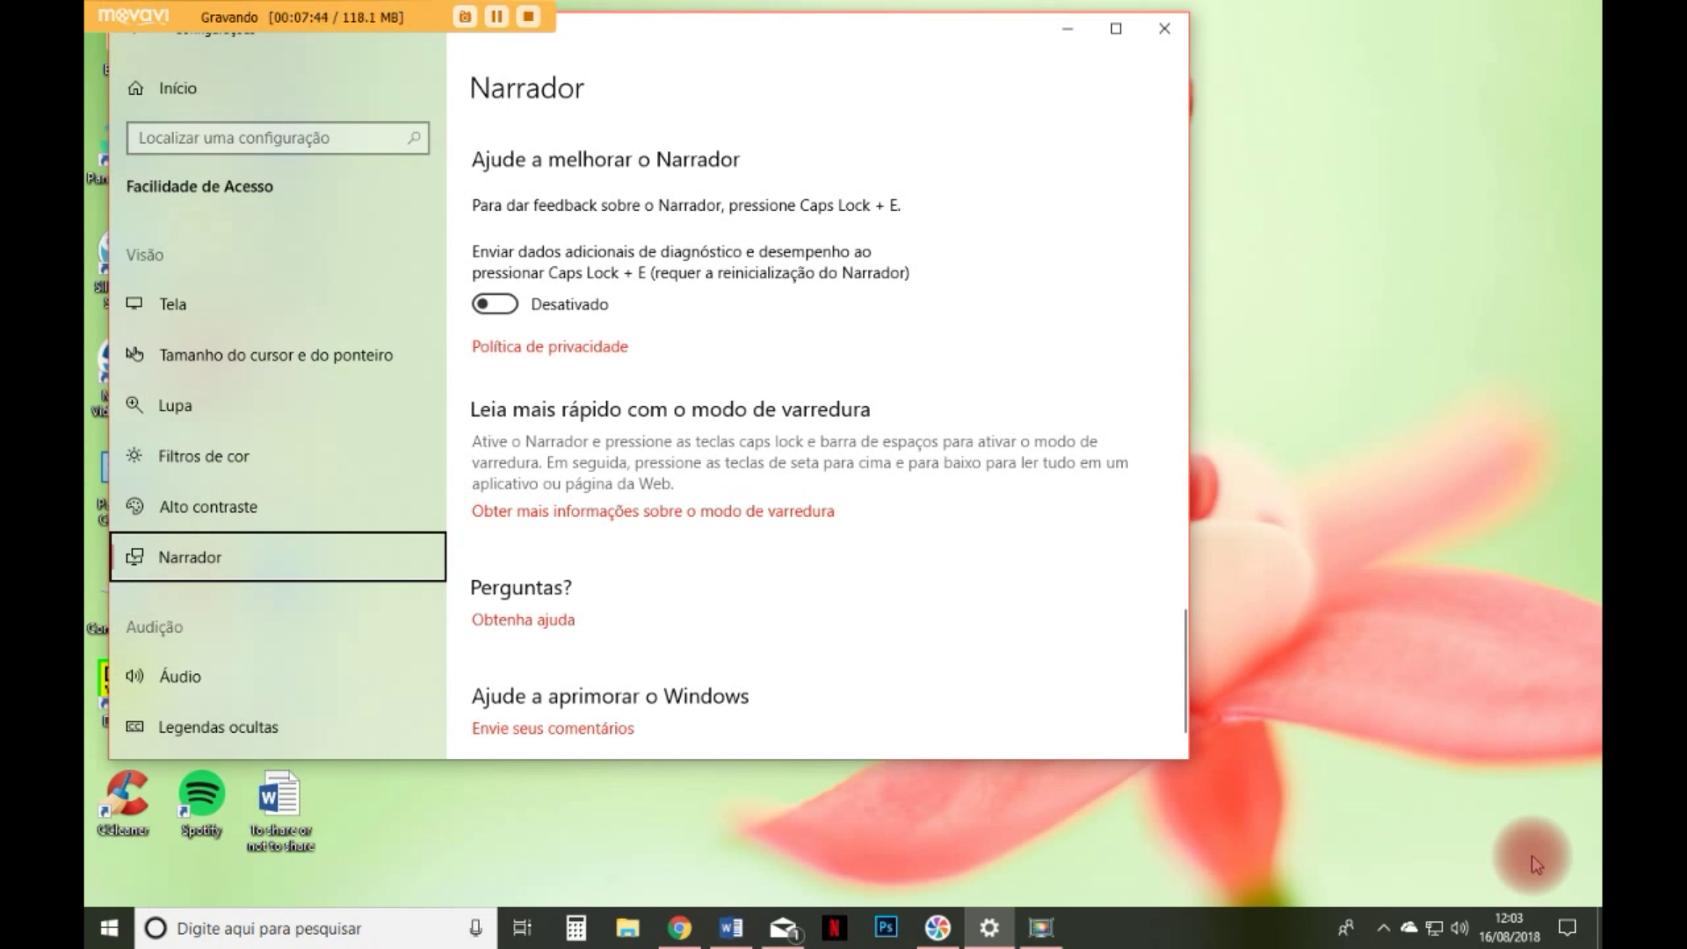
key(Up)
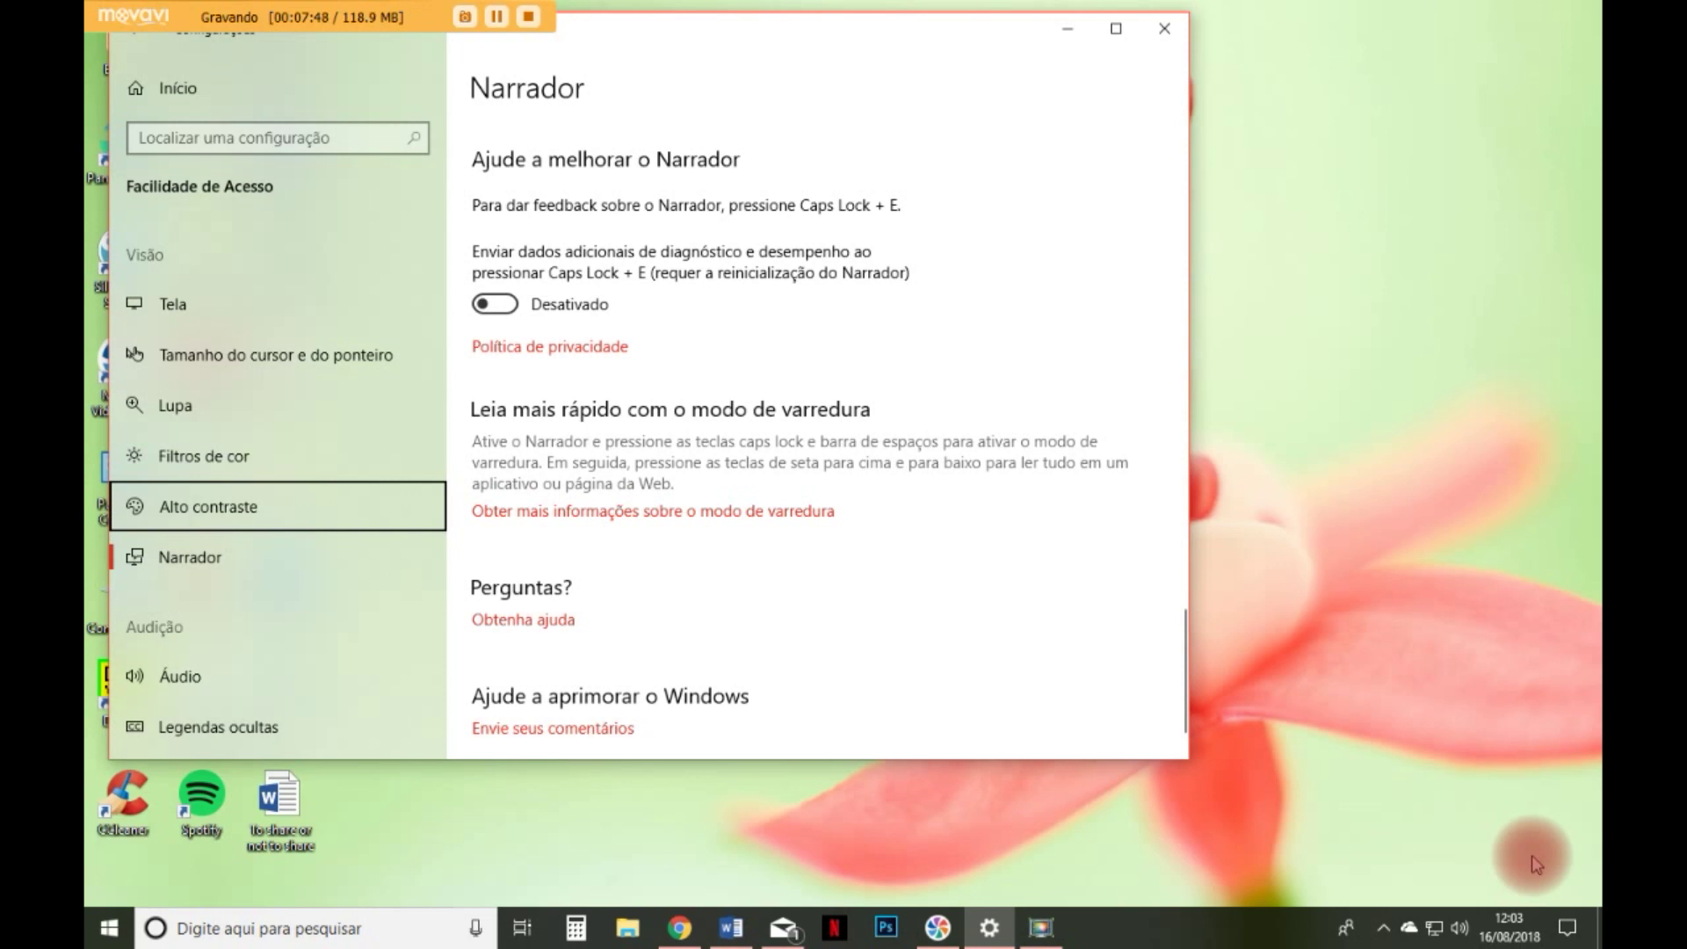
key(Up)
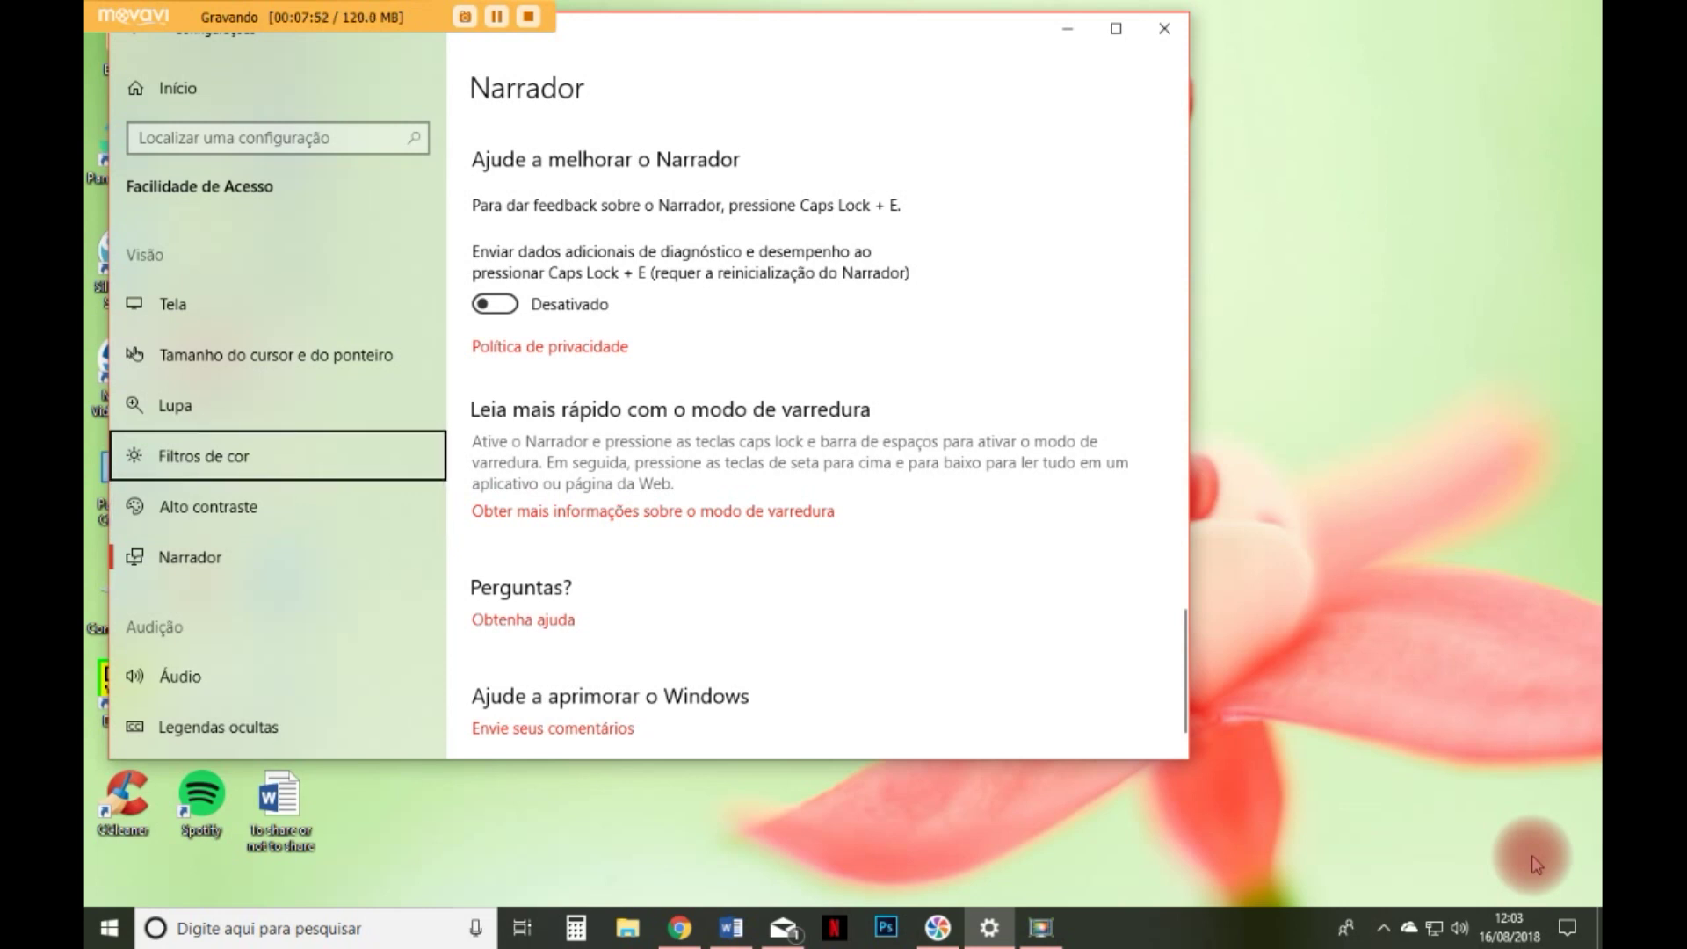
key(Up)
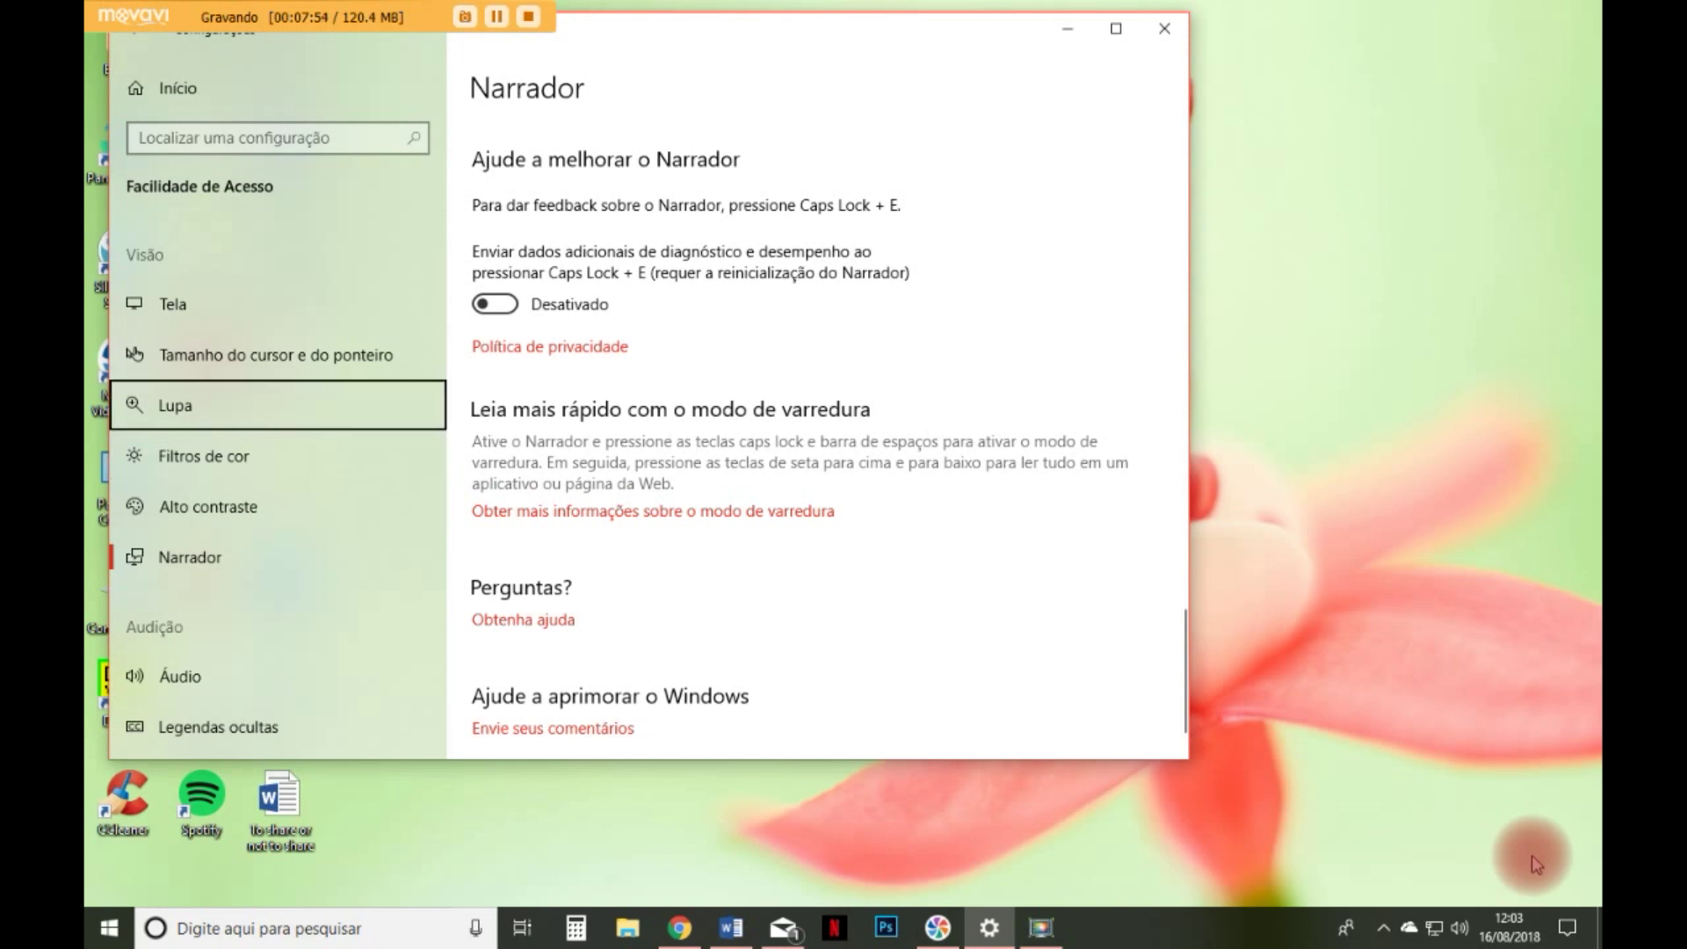
key(Up)
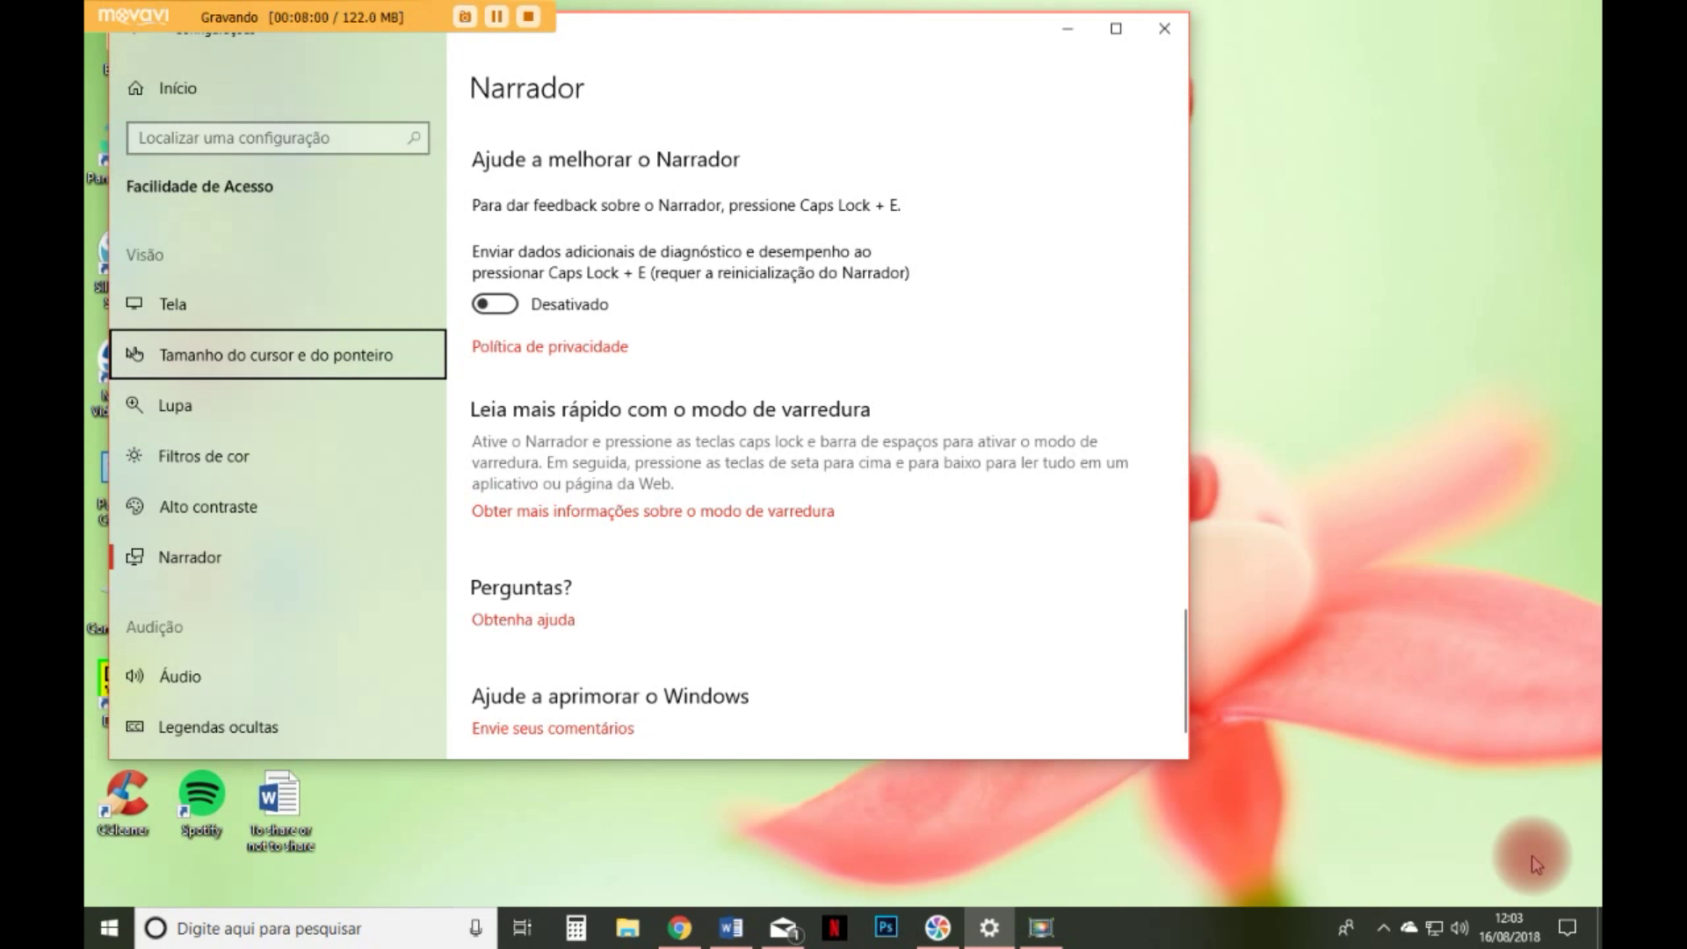
key(Up)
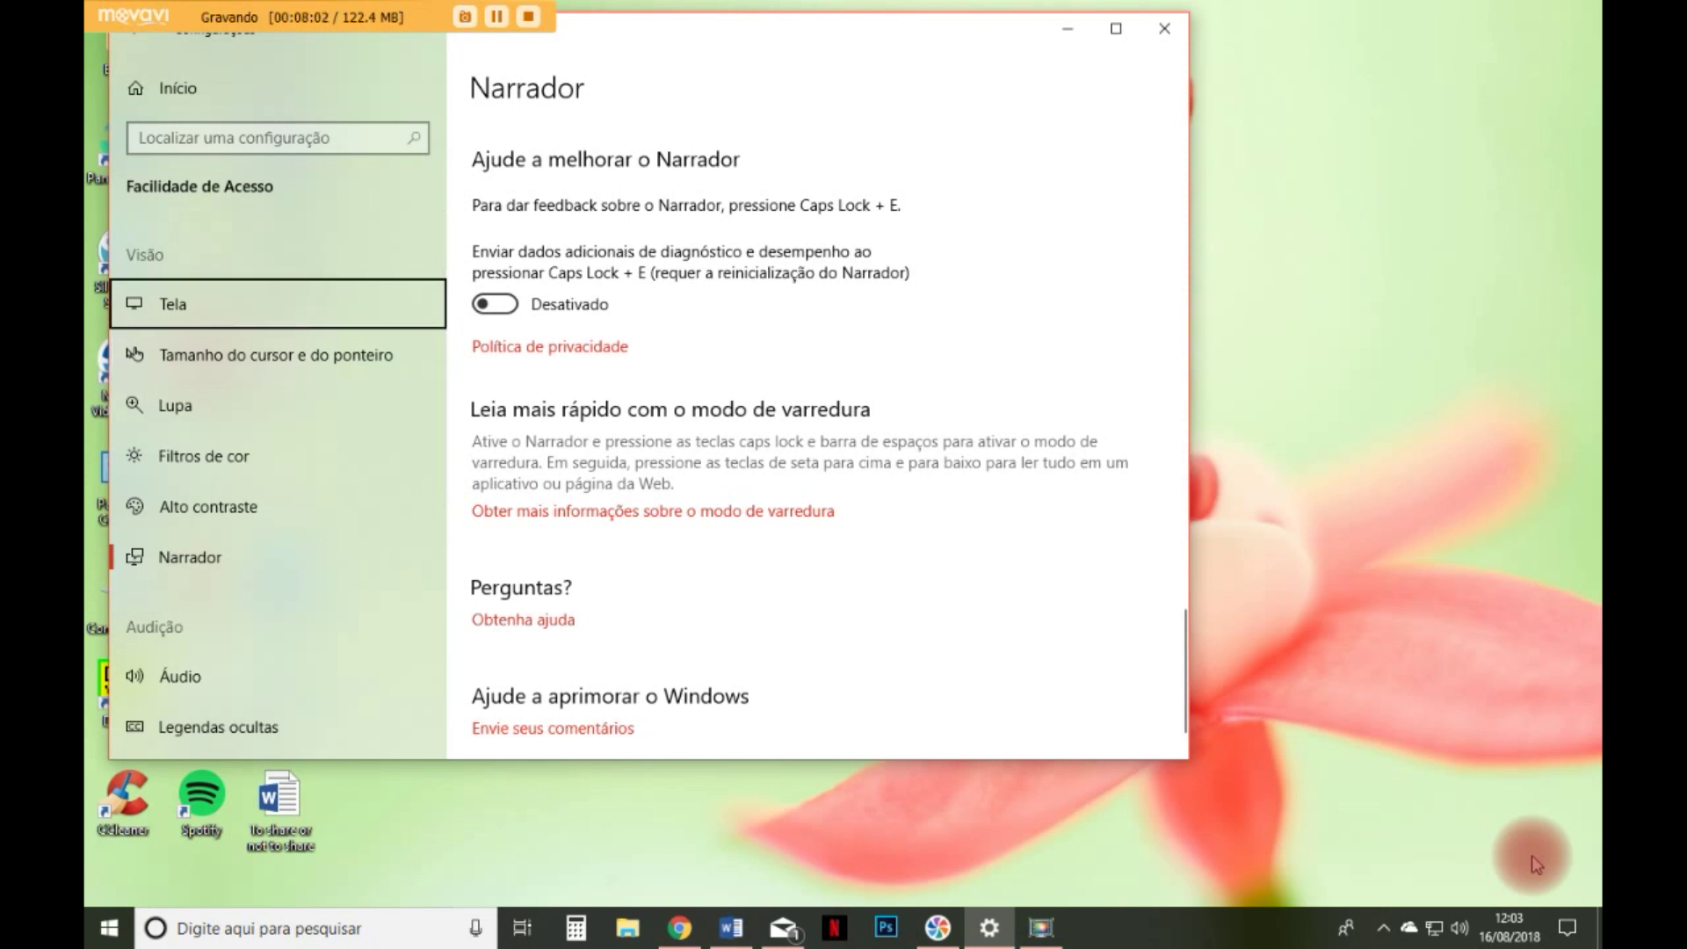